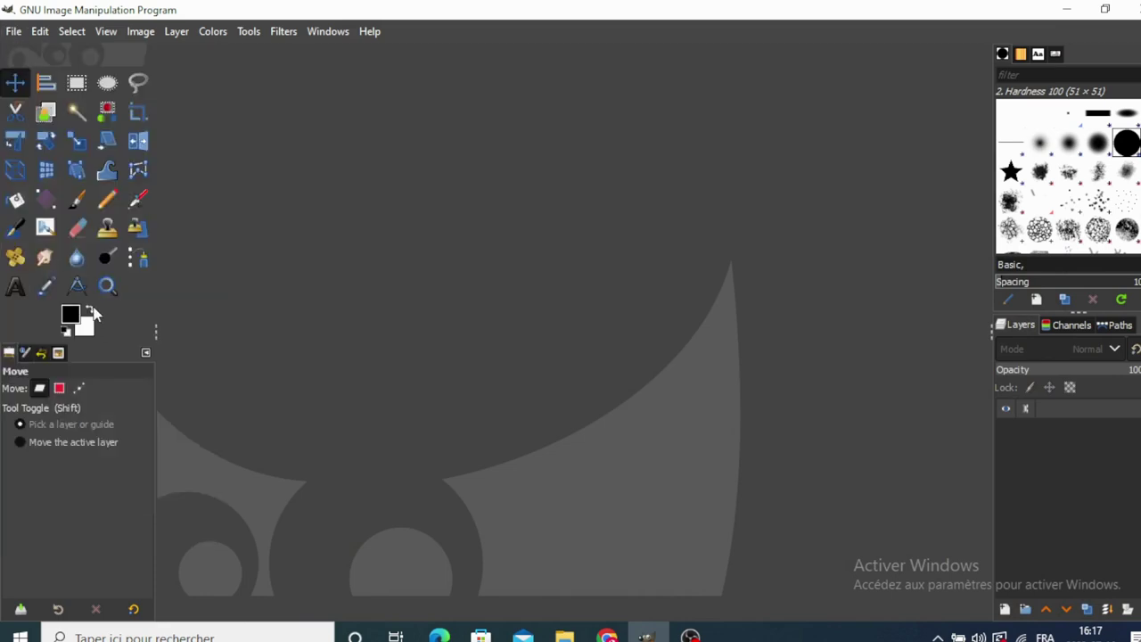
- Create a new 1920x1080 image with a solid black background fill
click(15, 32)
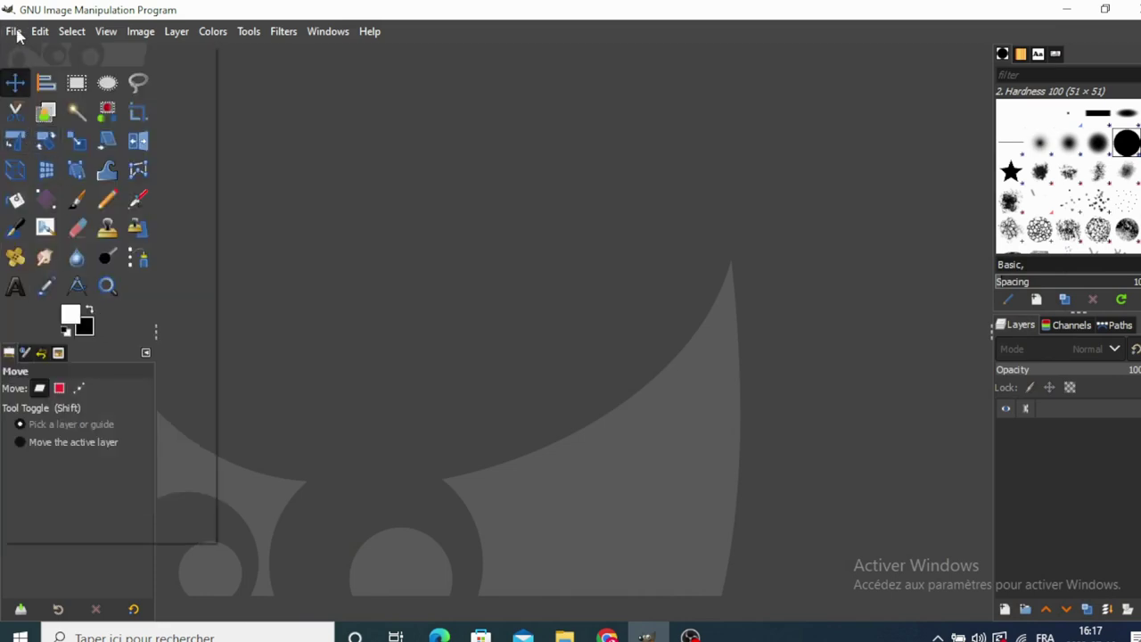
click(29, 56)
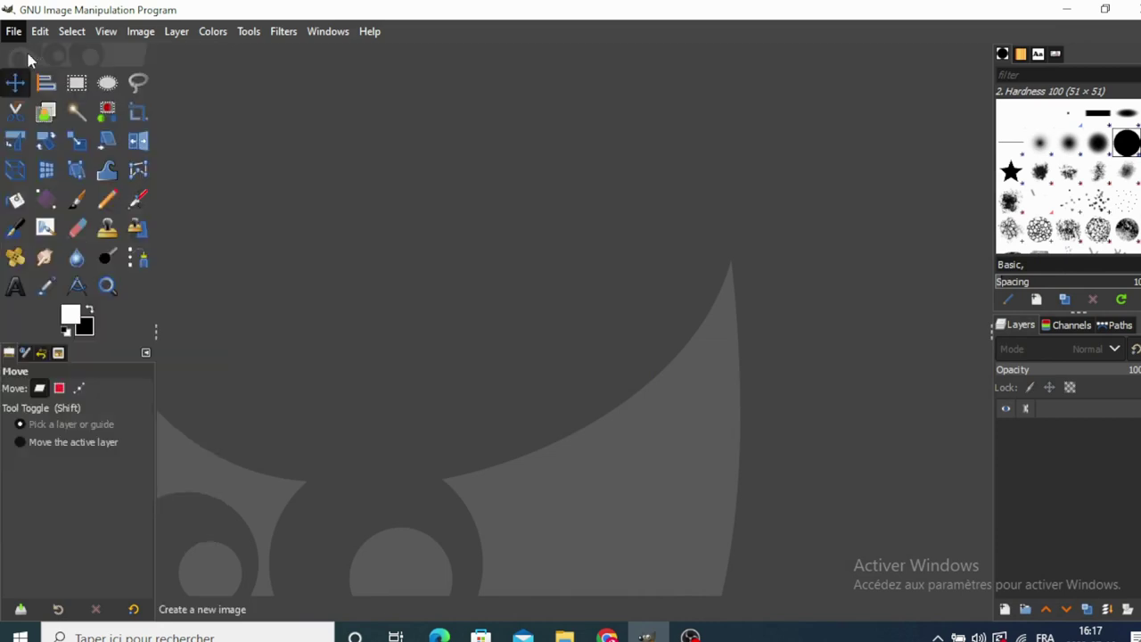
click(319, 287)
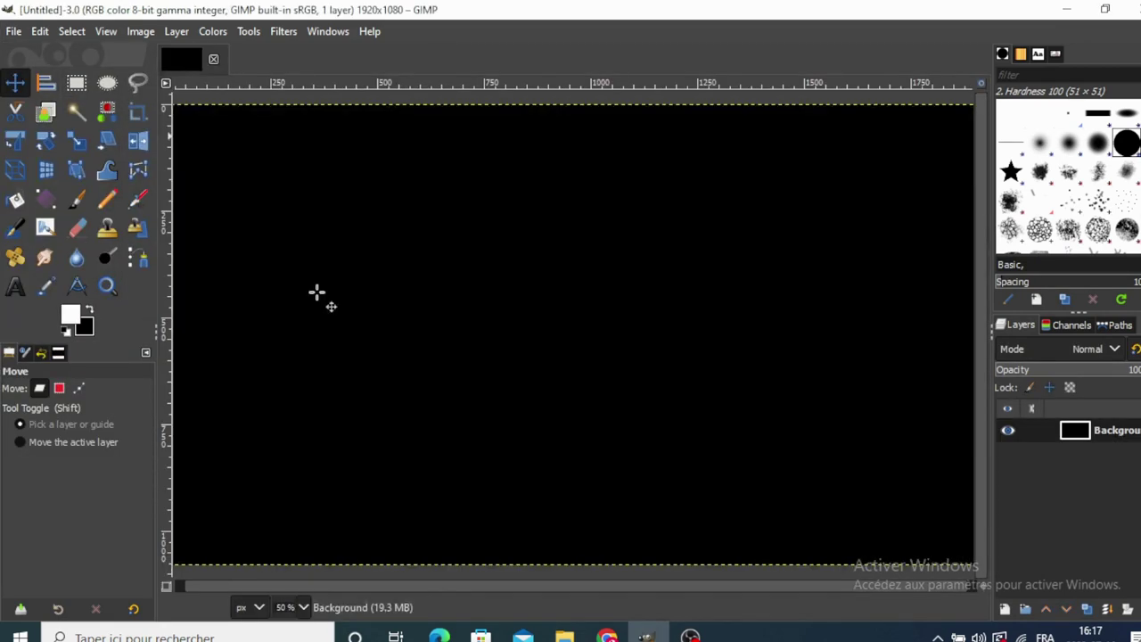
- Add white 'CARTOON' text in Cooper Black at 290 px and nudge it slightly right
click(15, 286)
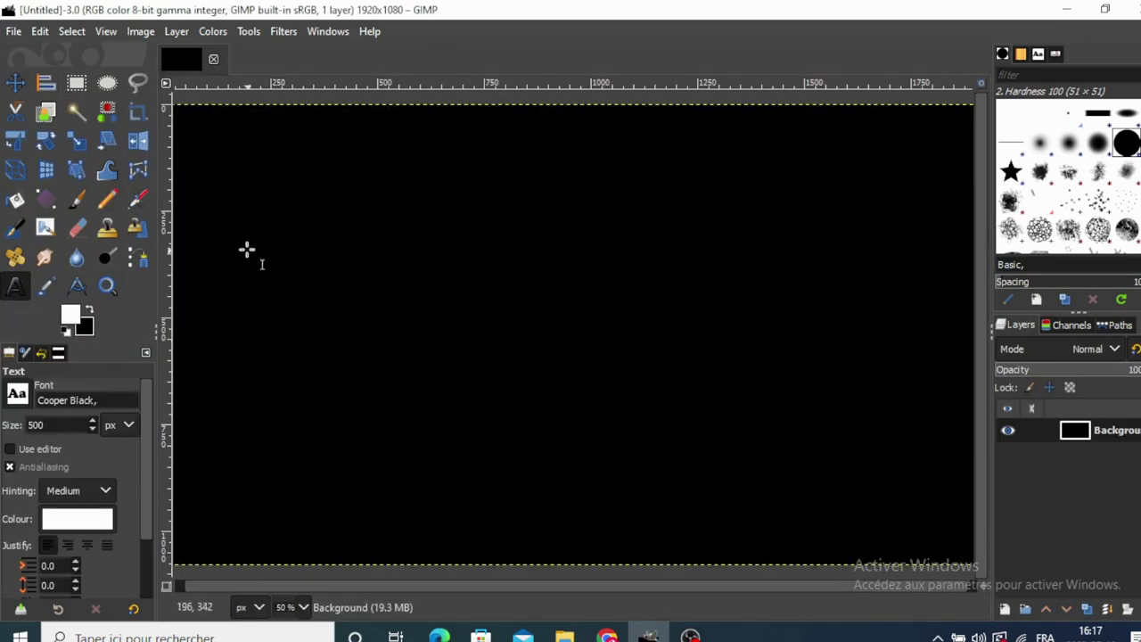
mouse_move(243, 238)
mouse_down()
mouse_move(1000, 481)
mouse_move(968, 483)
mouse_up()
text(290)
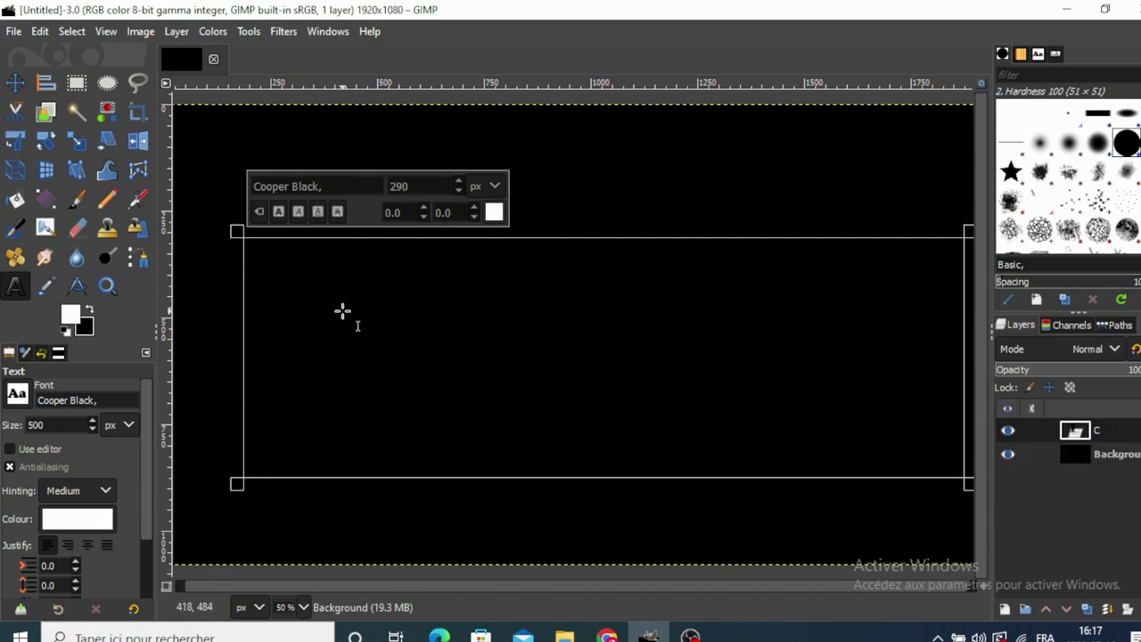
text(CA)
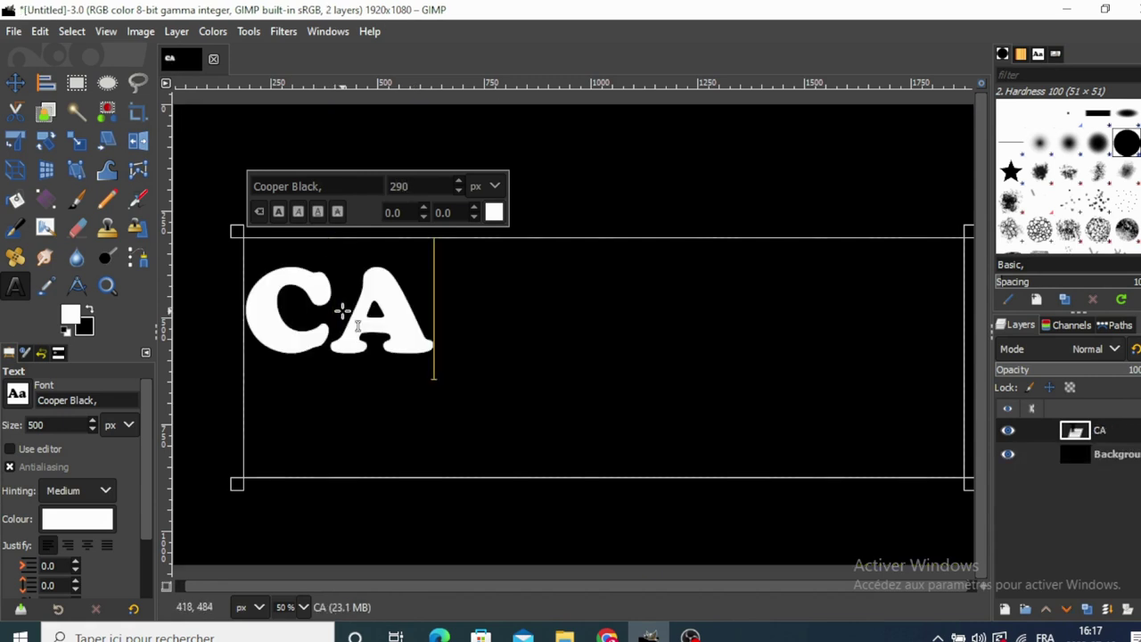
text(RTOON)
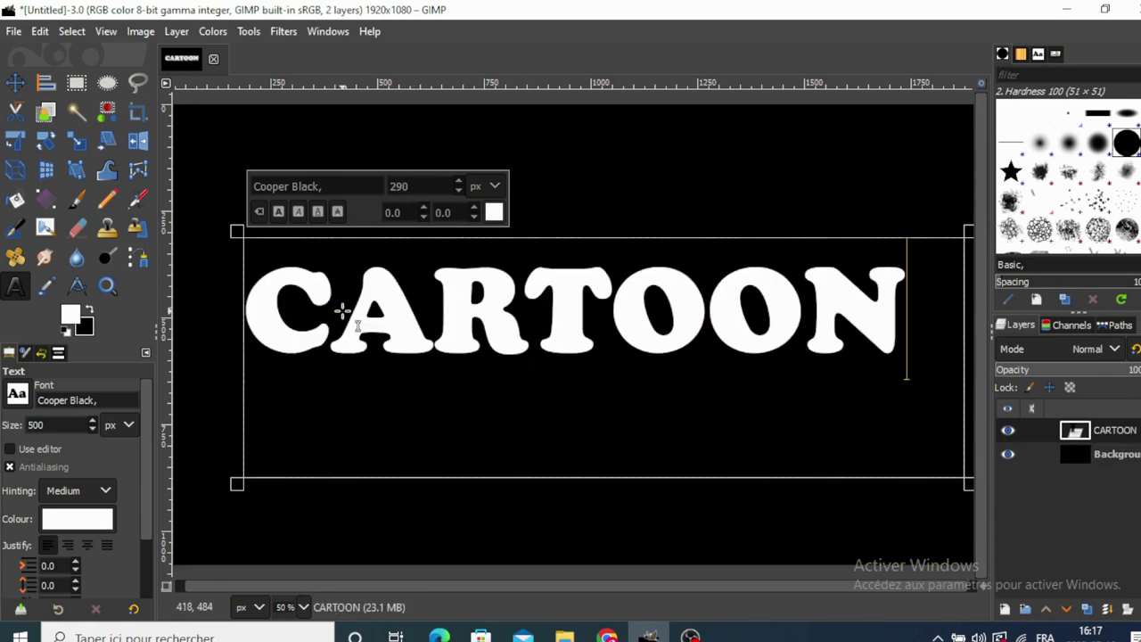
click(15, 82)
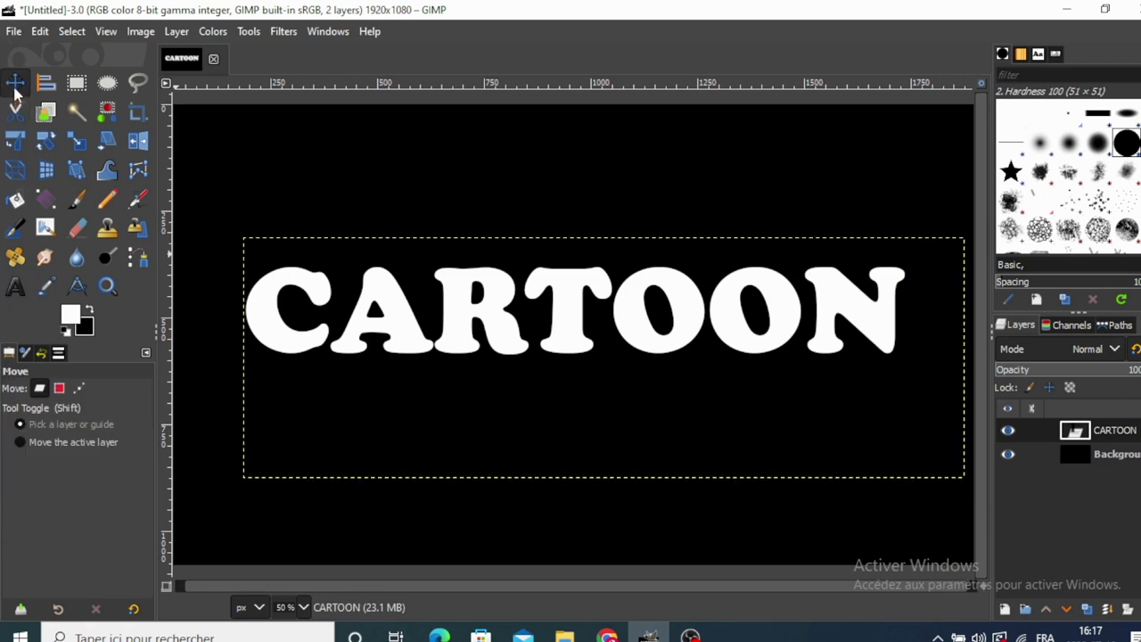
drag(590, 327, 591, 328)
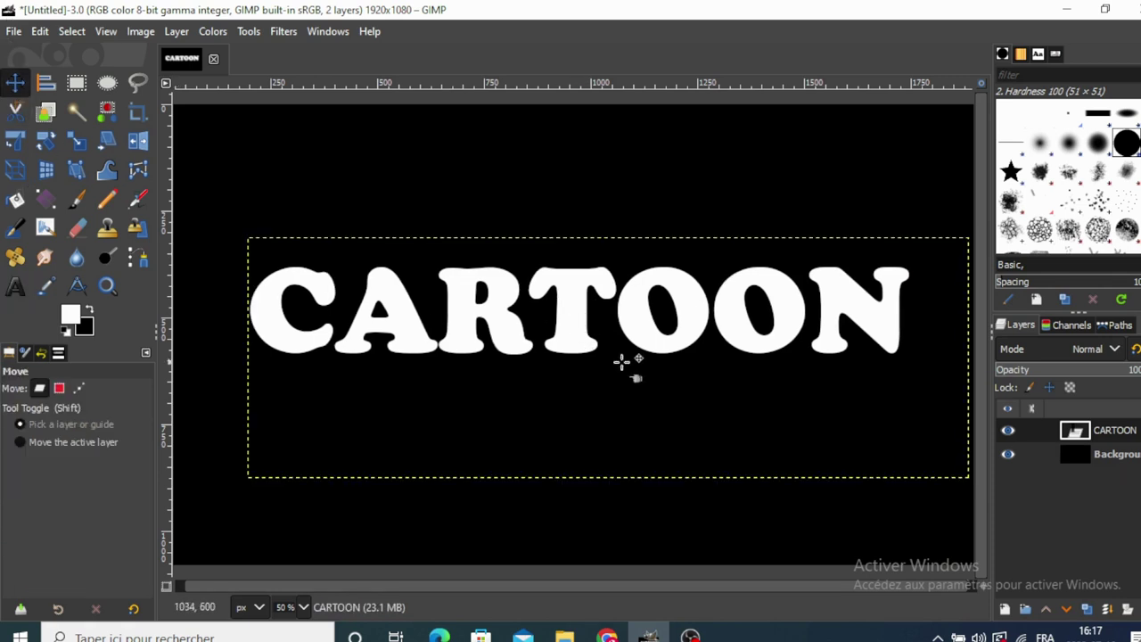
- Add transparent layer1, select CARTOON's letter shapes with Alpha to Selection, and hide the text layer
click(1003, 609)
text(layer1)
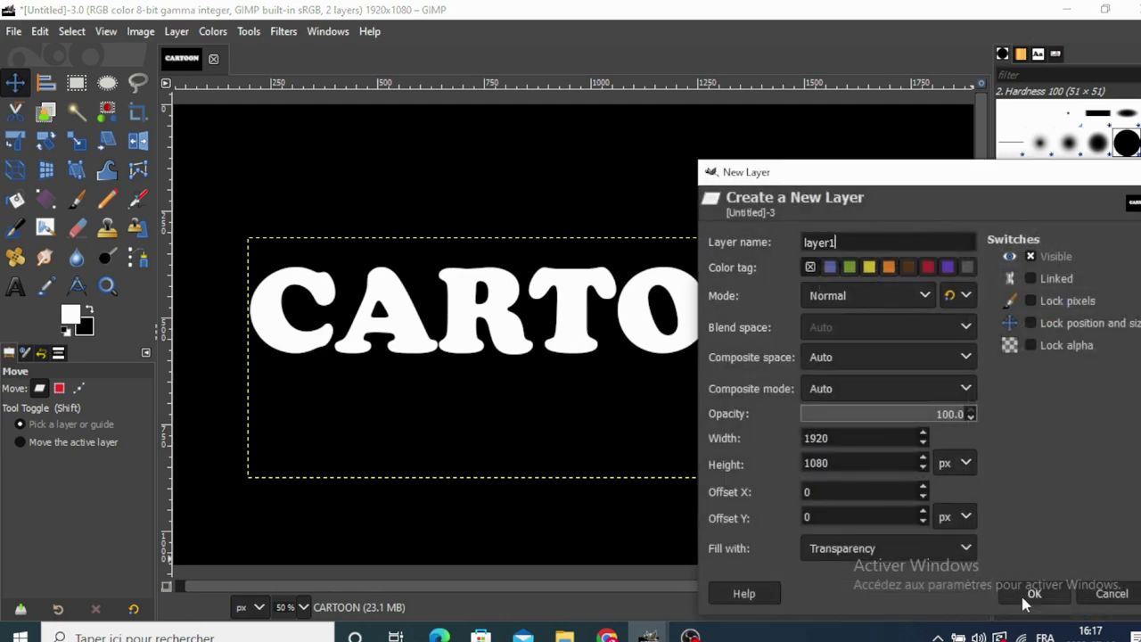
click(1032, 594)
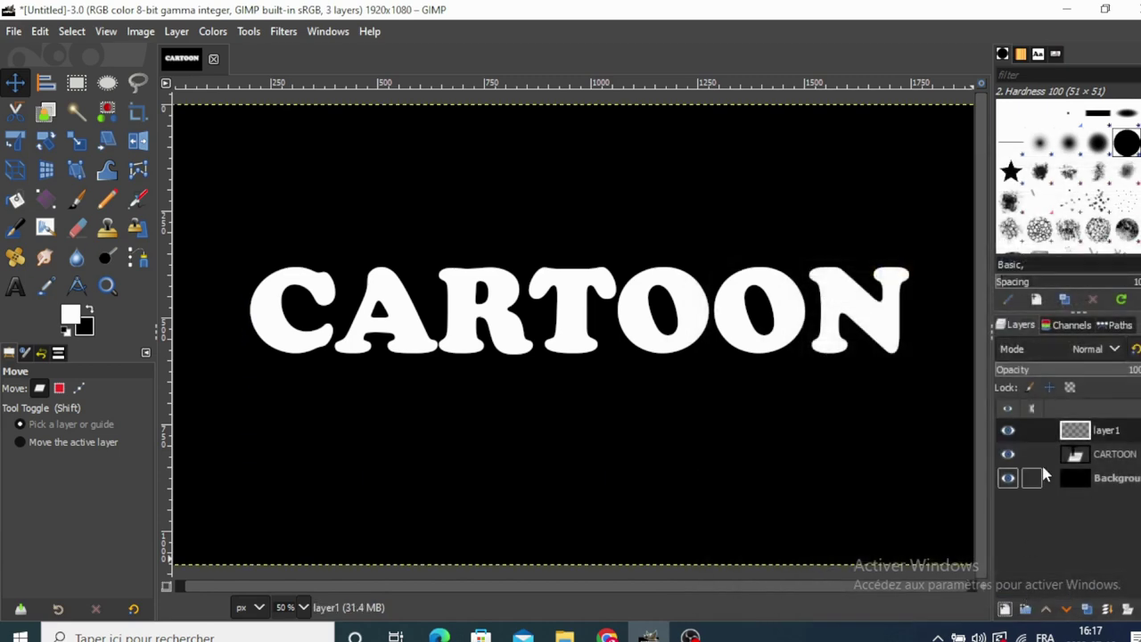
click(1076, 456)
right_click(1079, 457)
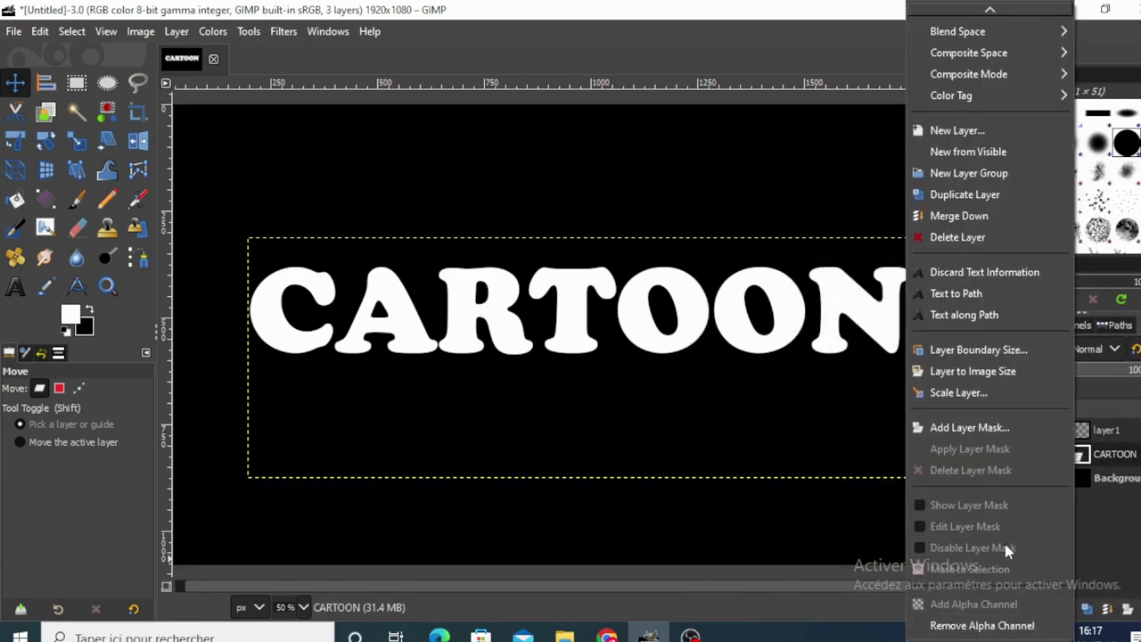
click(981, 623)
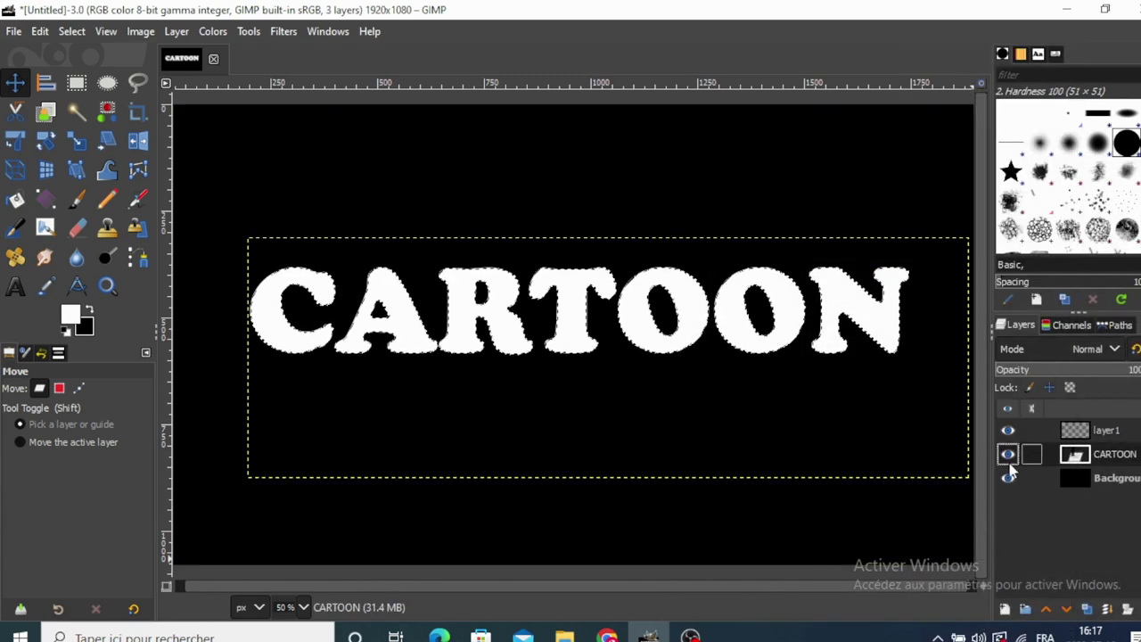
click(1075, 430)
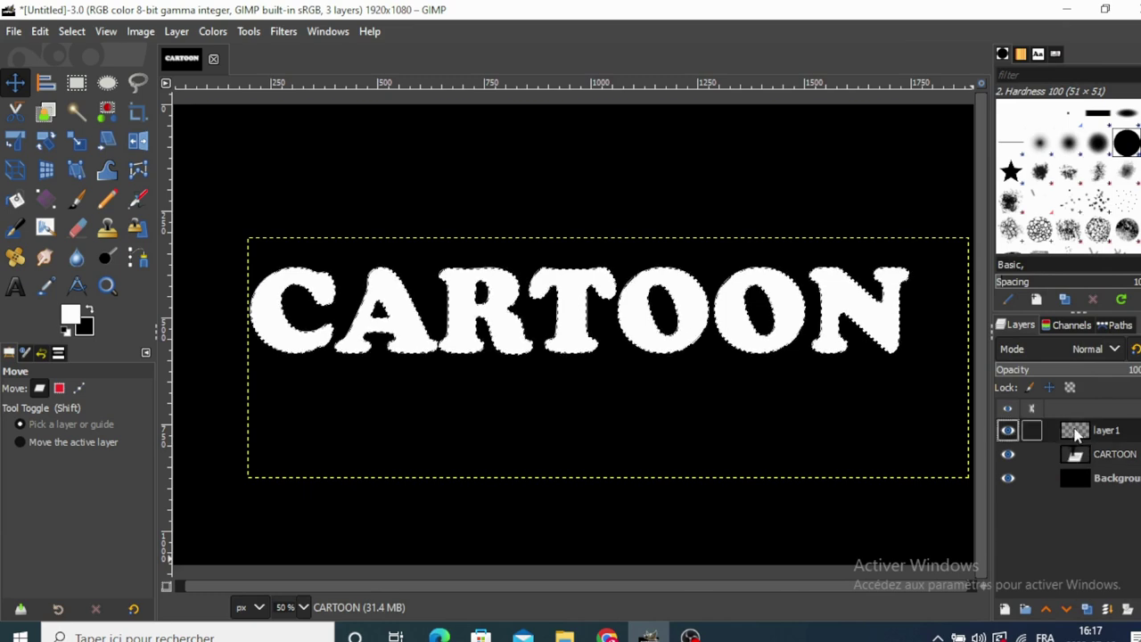
click(1007, 453)
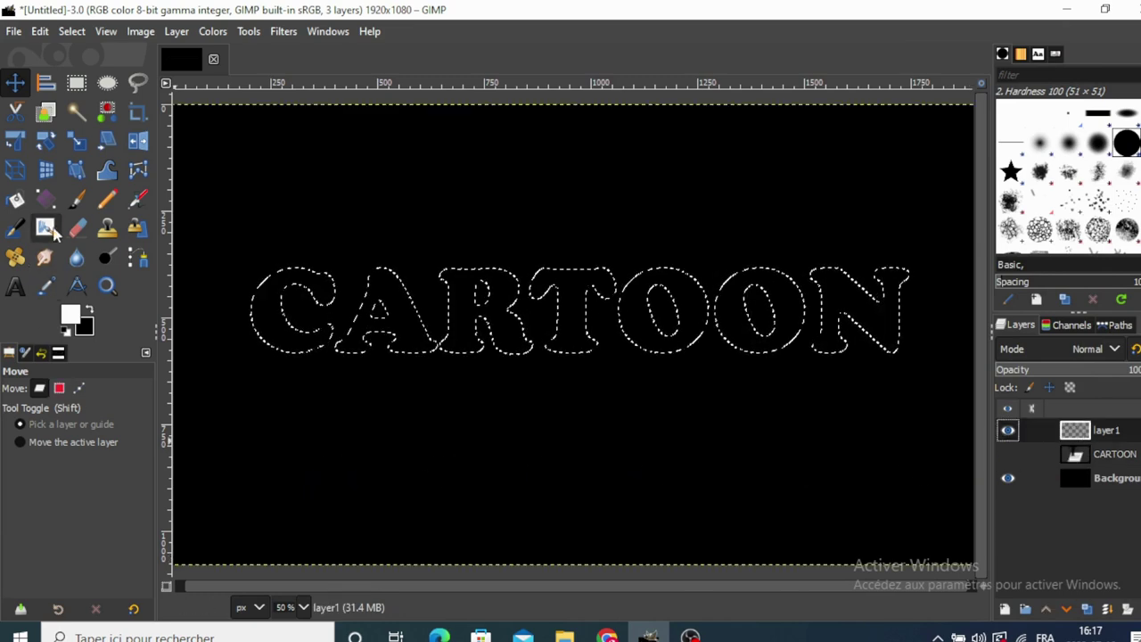
- With the Gradient tool active, set the foreground colour to bright yellow ffec00
click(46, 199)
click(69, 316)
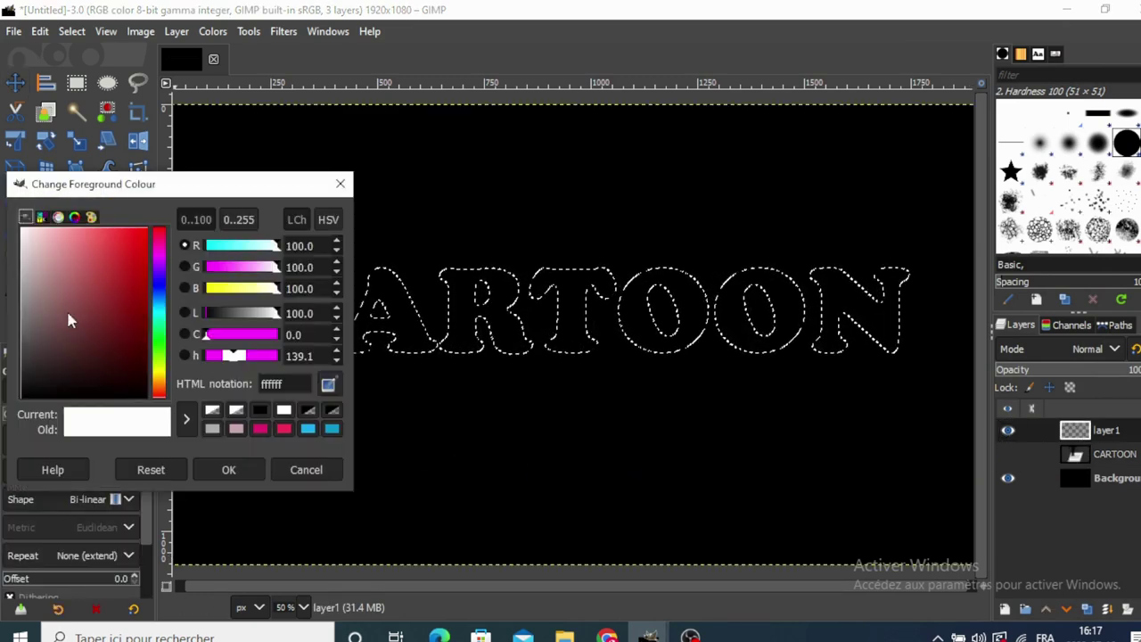
drag(160, 379, 161, 366)
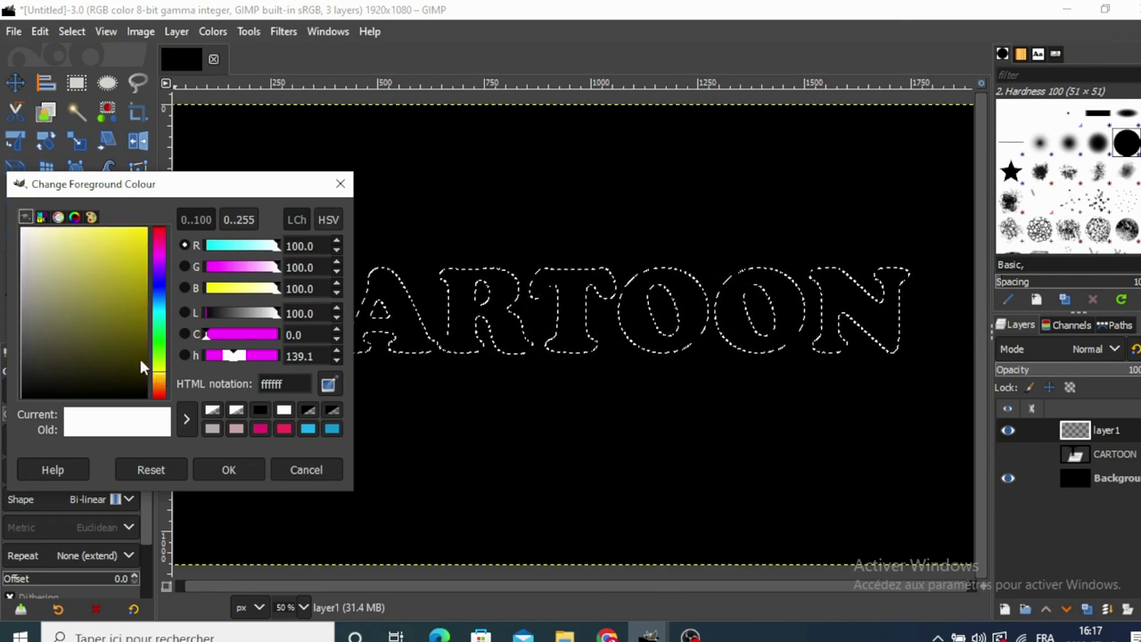
drag(135, 266, 150, 232)
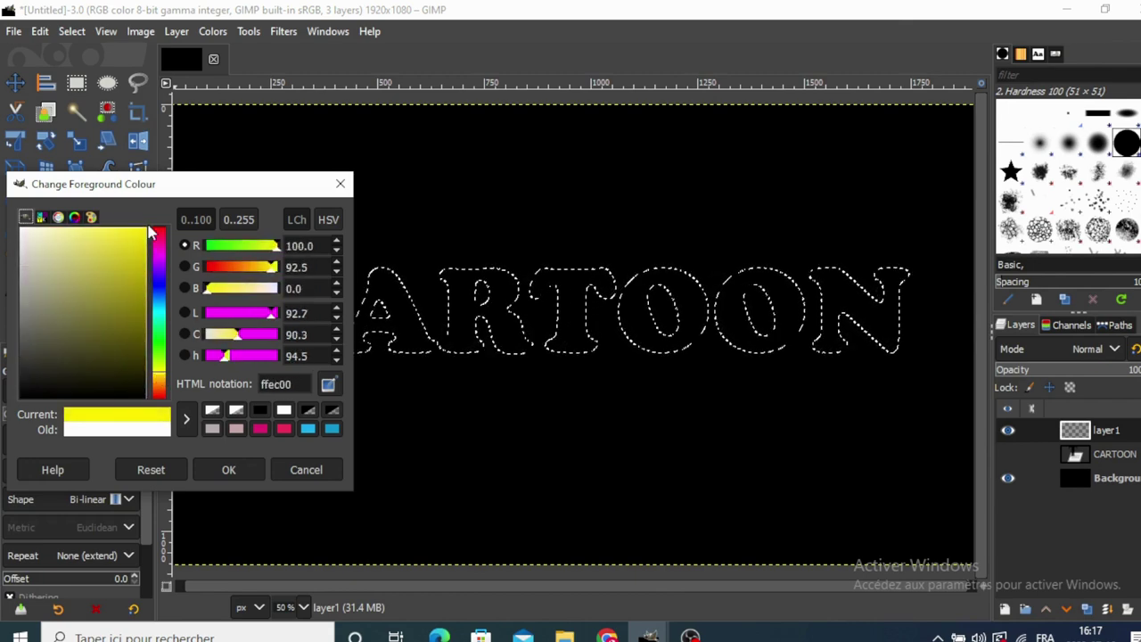
click(229, 470)
- Set the background colour to pale yellow f5ef70
click(89, 326)
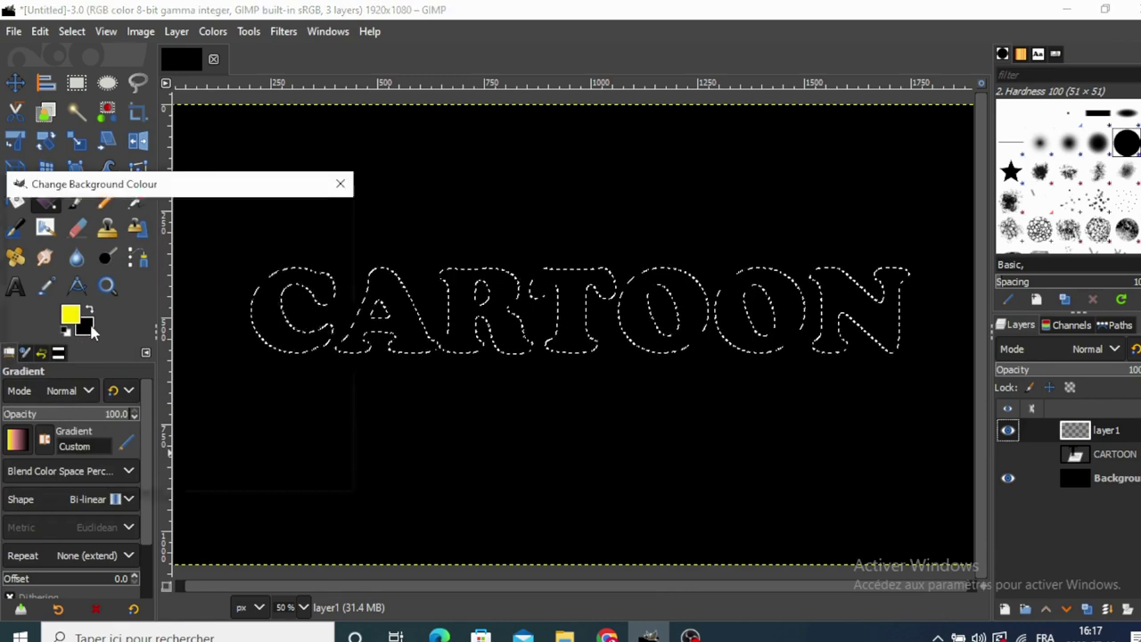
drag(158, 383, 161, 376)
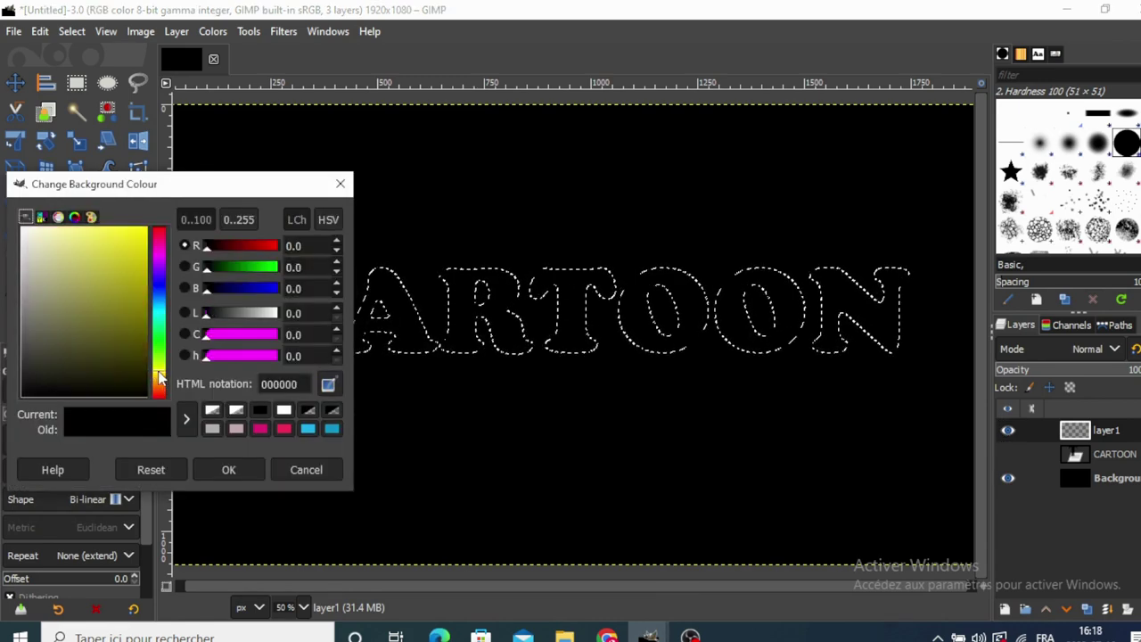
drag(124, 340, 126, 281)
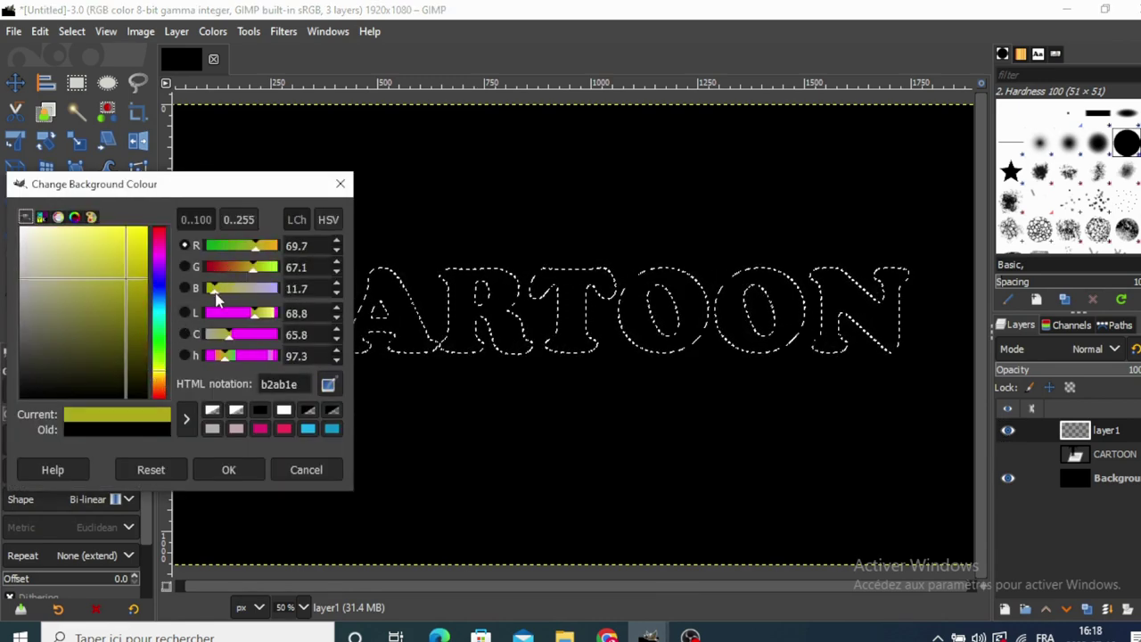
drag(125, 278, 92, 233)
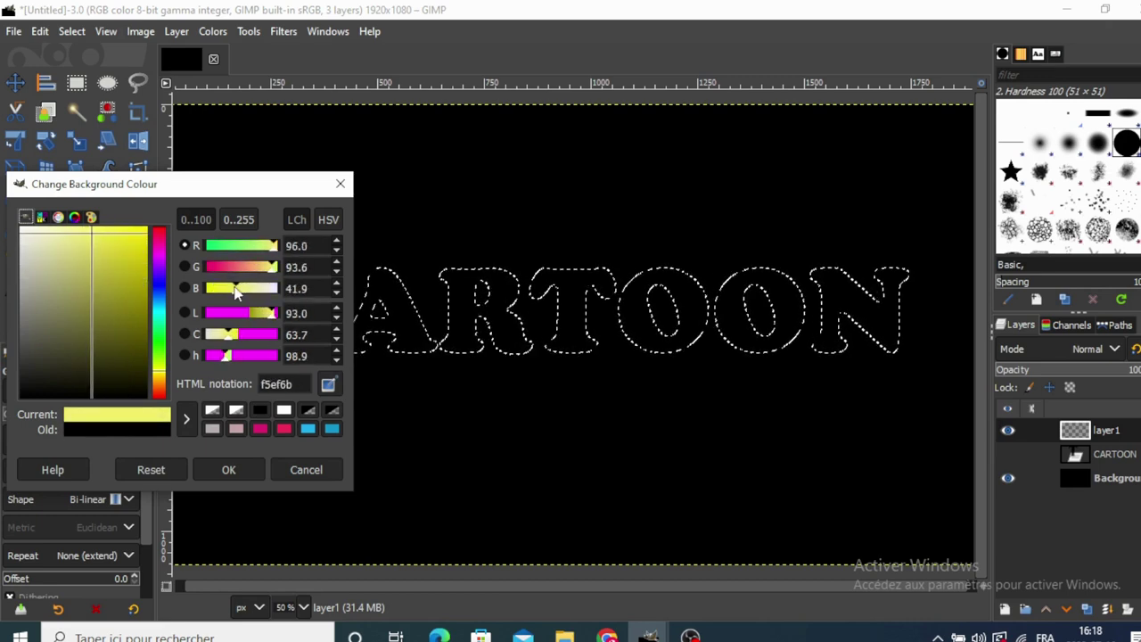
mouse_move(237, 289)
mouse_down()
mouse_move(240, 301)
mouse_move(224, 301)
mouse_move(236, 302)
mouse_up()
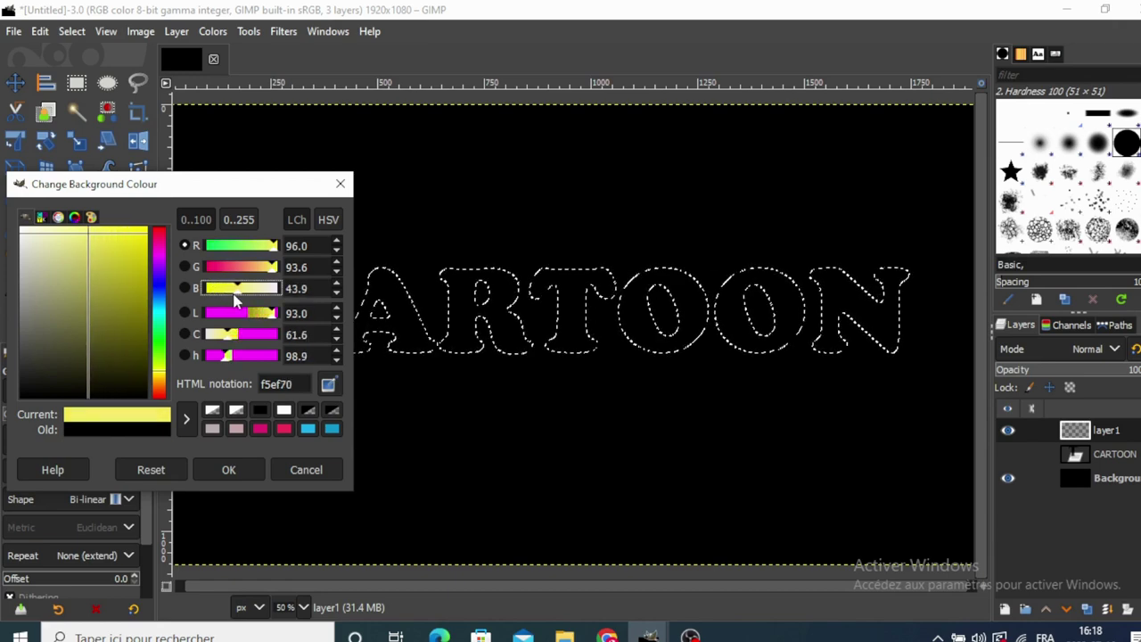
- Fill the CARTOON letter selection on layer1 with the Custom gradient, swept left to right
click(228, 469)
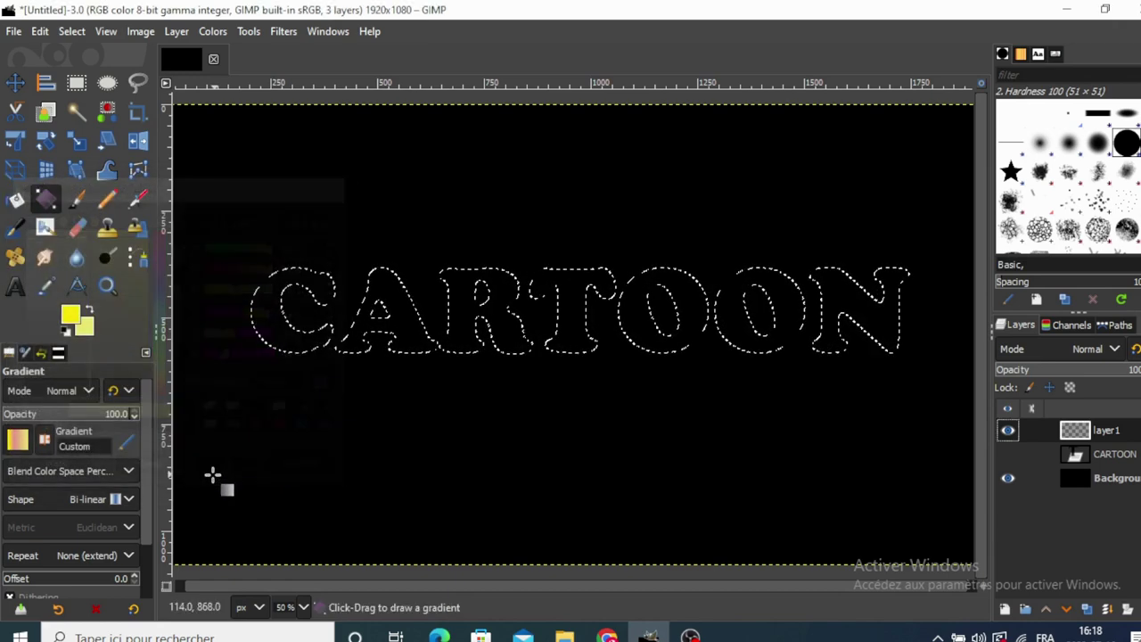
click(18, 440)
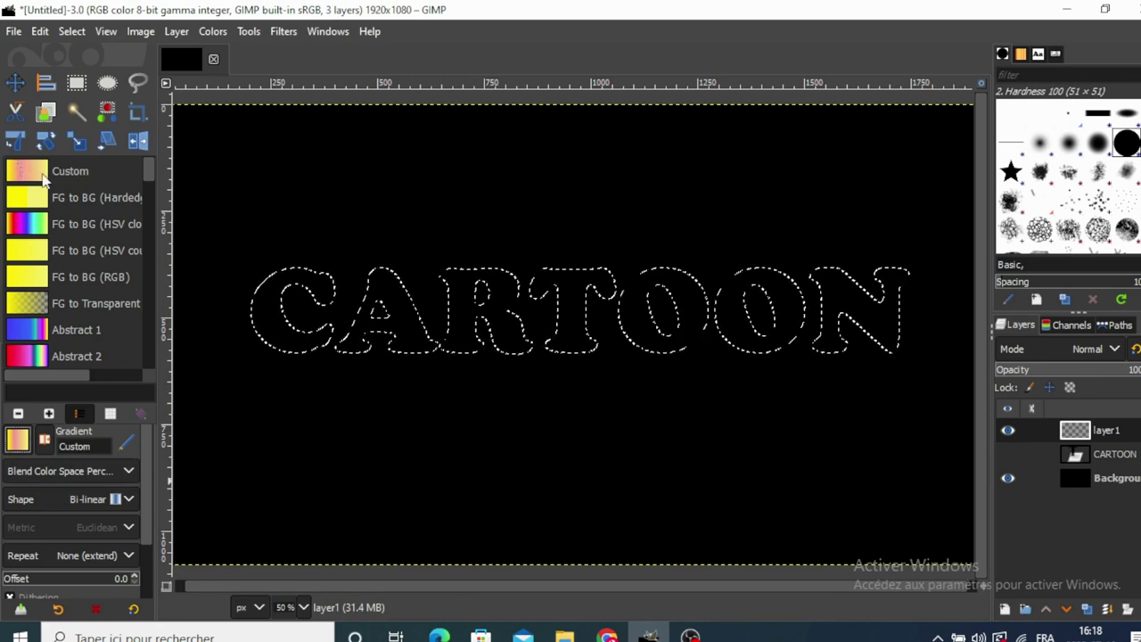
click(71, 171)
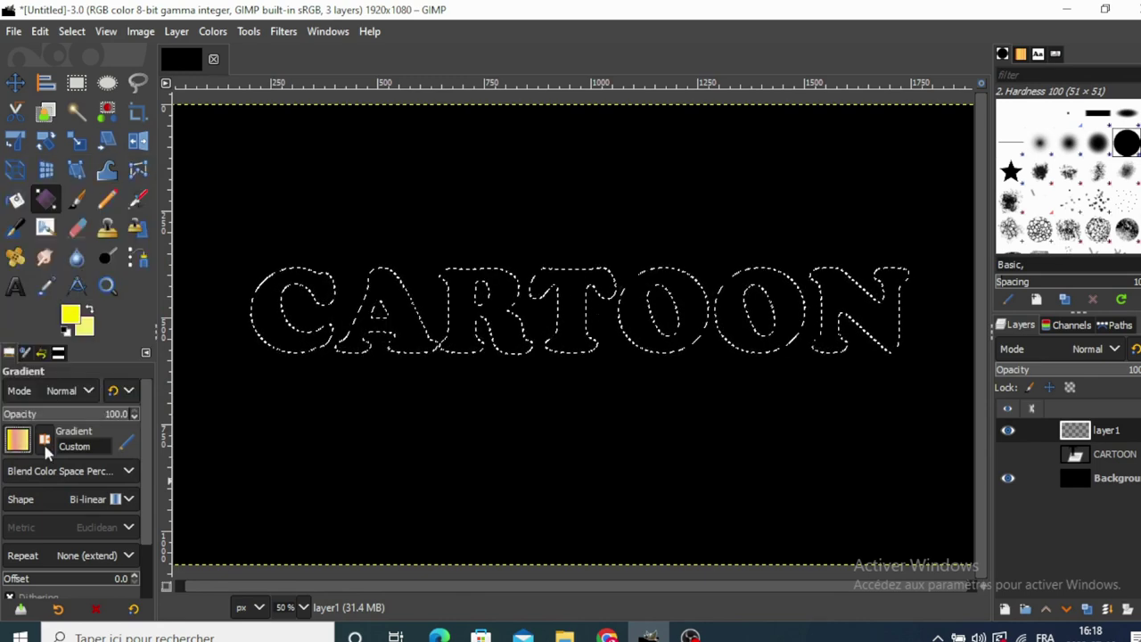
mouse_move(212, 394)
mouse_down()
mouse_move(730, 255)
mouse_move(822, 254)
mouse_up()
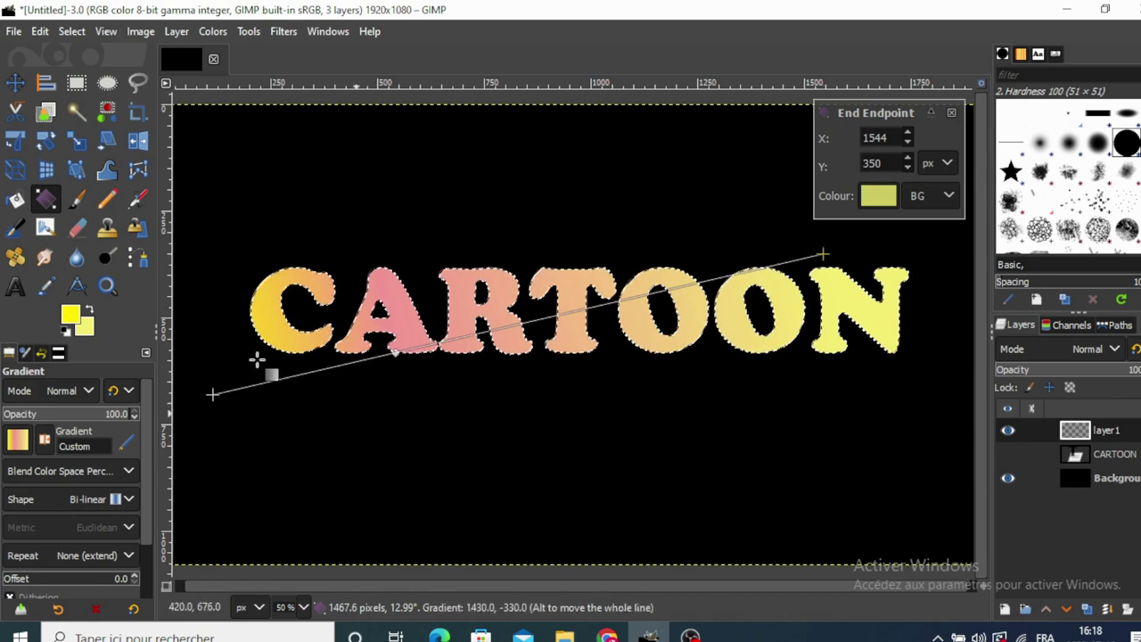
click(15, 85)
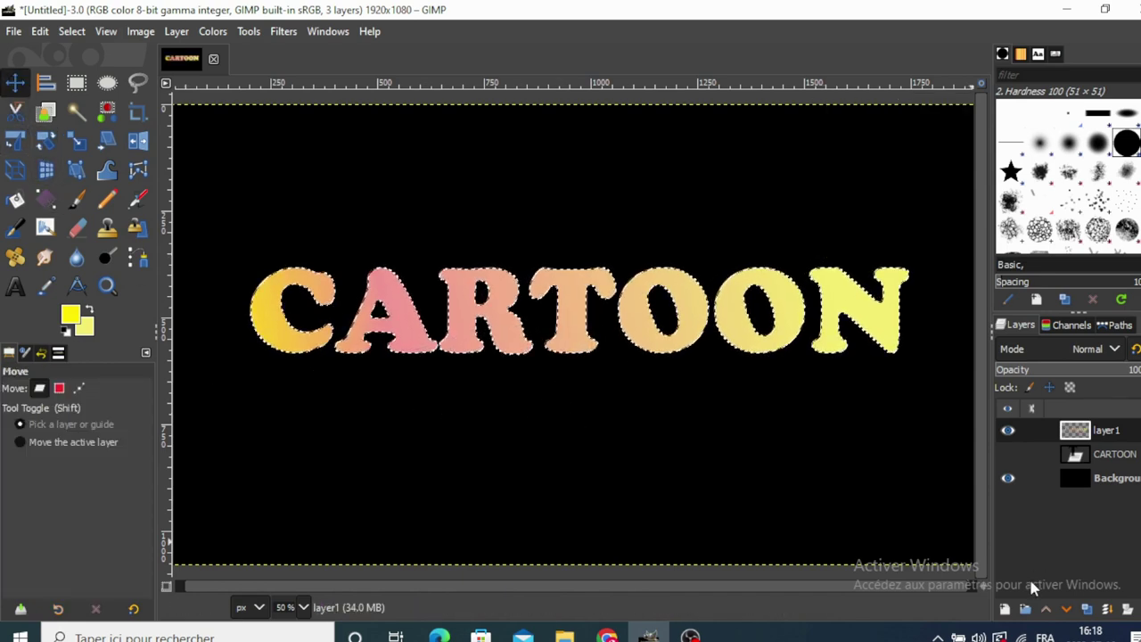
click(1005, 609)
text(layer2)
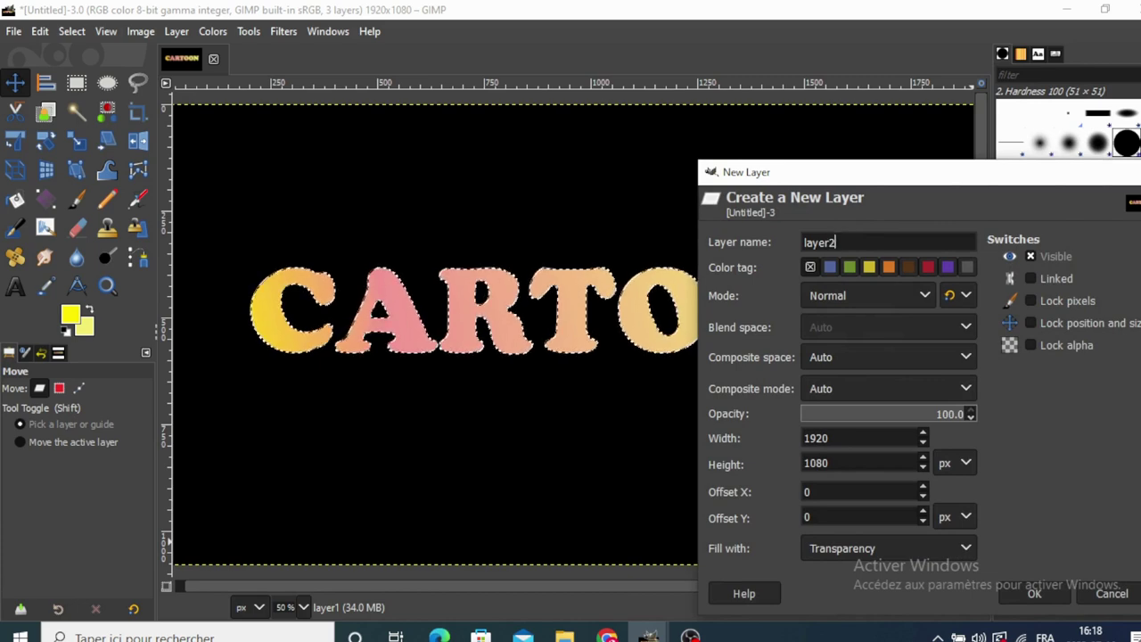
- Create transparent layer2 beneath layer1 and enter 20 px in Select > Grow
click(1030, 592)
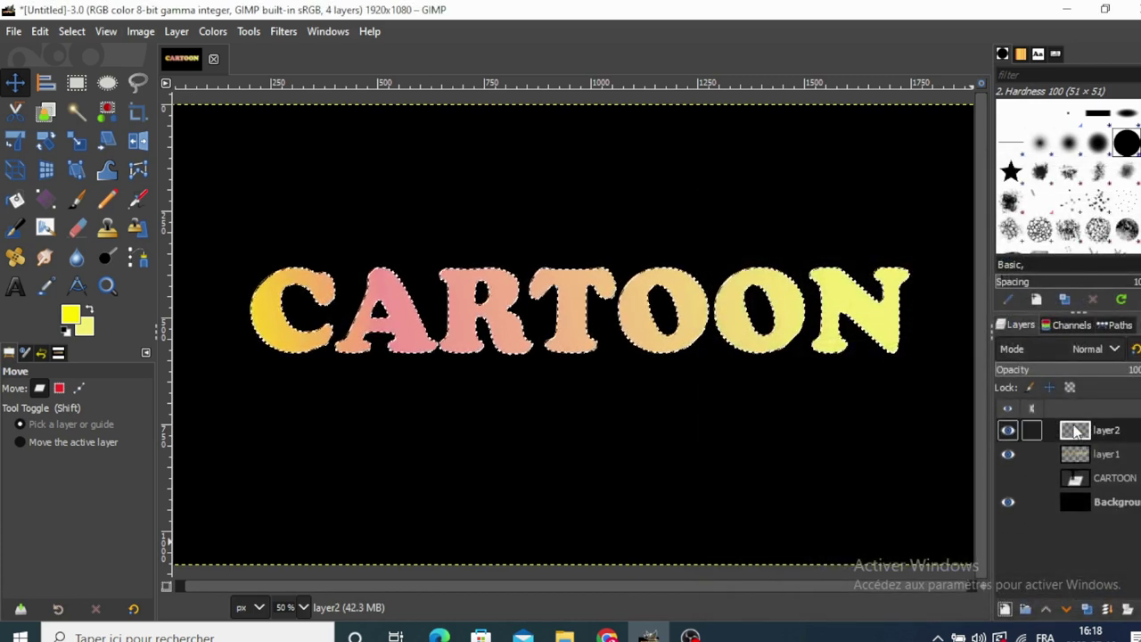
drag(1074, 430, 1072, 459)
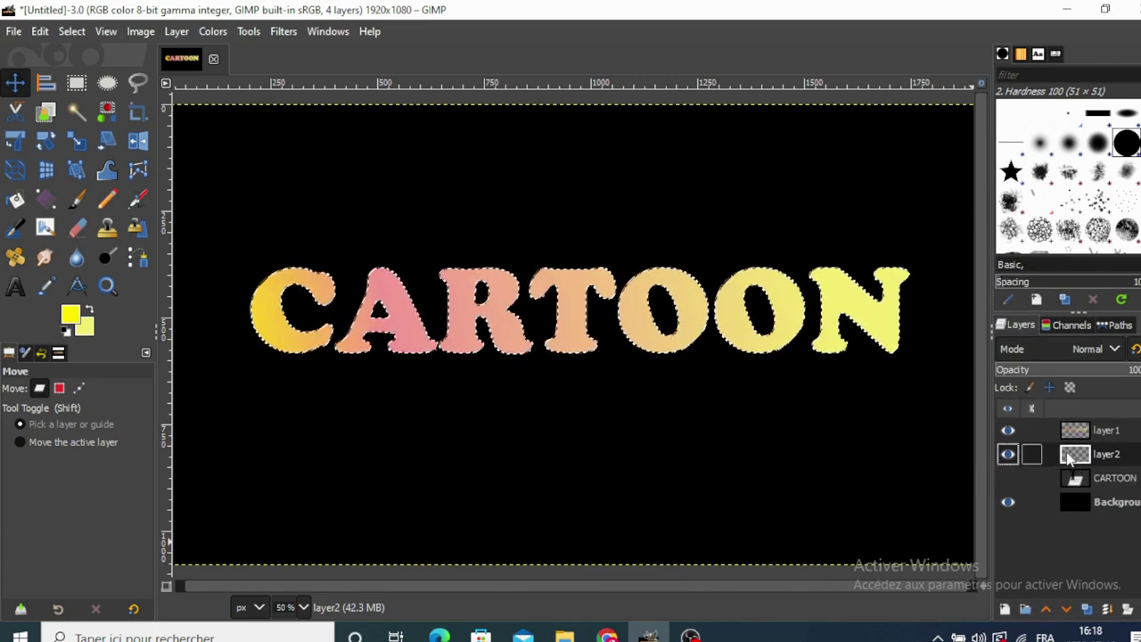
click(71, 31)
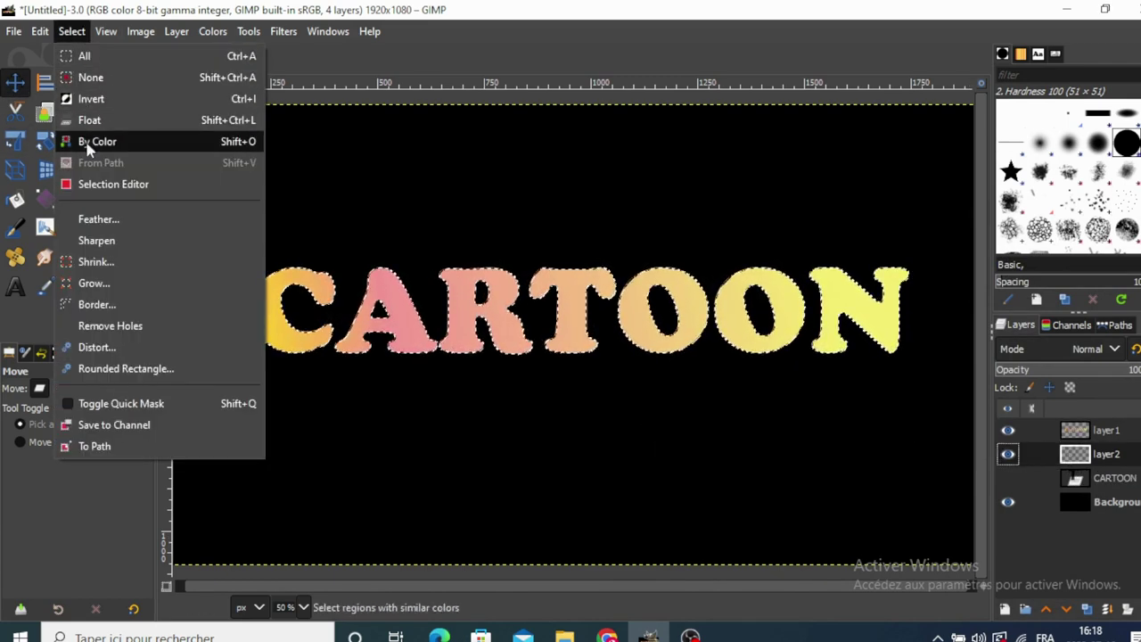
click(94, 282)
text(20)
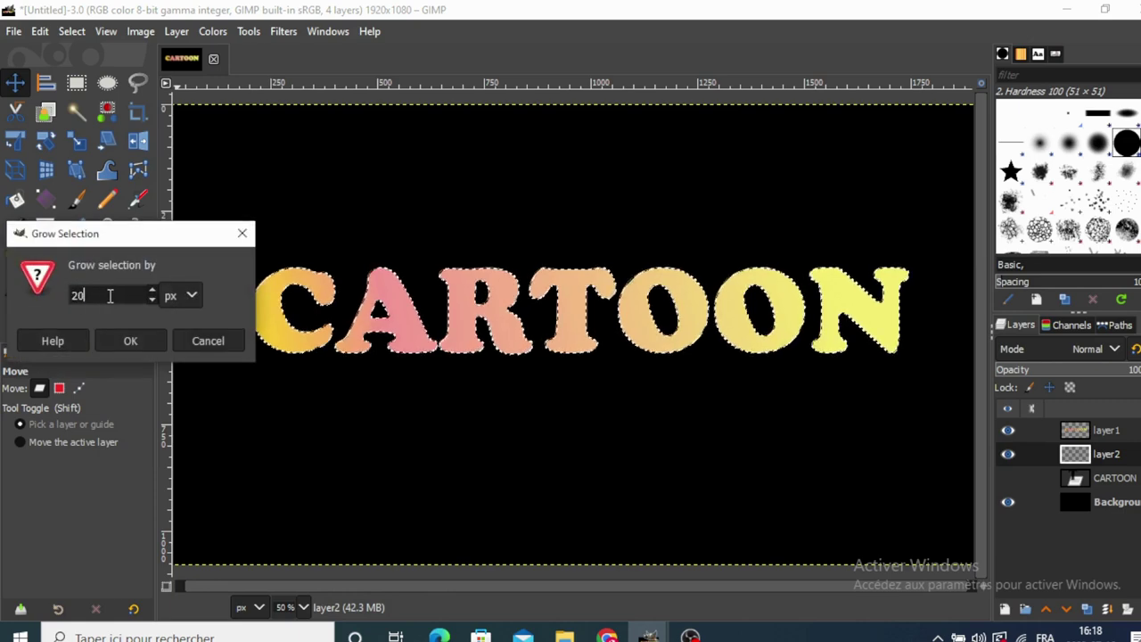
- Grow the selection by 20 px and set the foreground colour to olive a79f38
click(127, 340)
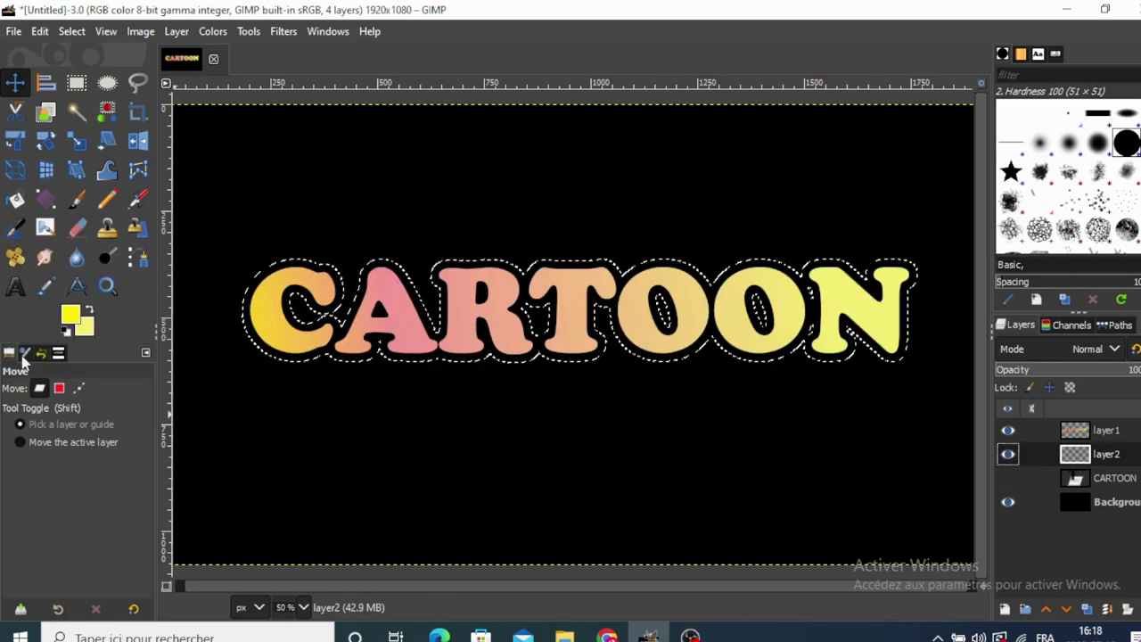
click(45, 198)
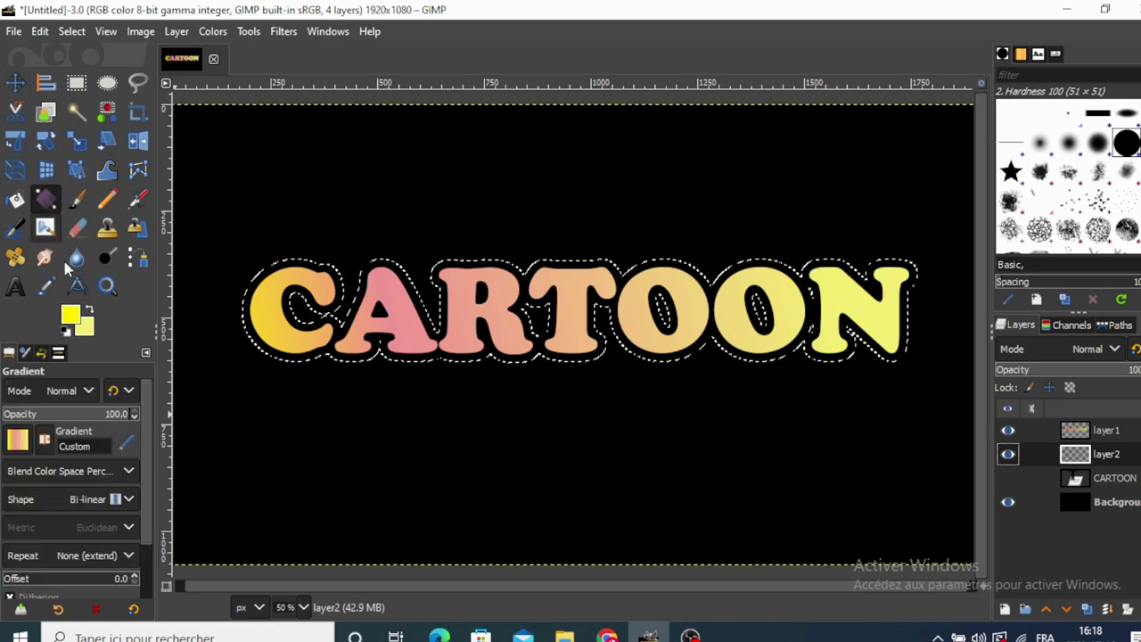
click(75, 312)
mouse_move(74, 309)
mouse_down()
mouse_move(121, 273)
mouse_move(138, 282)
mouse_move(96, 288)
mouse_move(105, 292)
mouse_up()
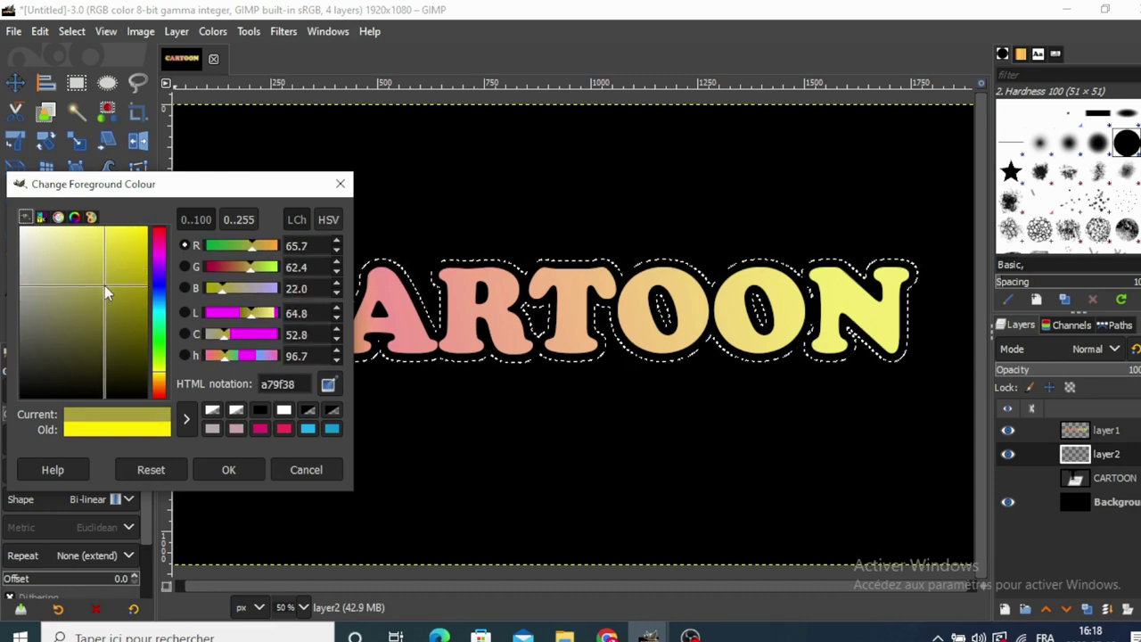
click(225, 468)
- Set the background colour to pale yellow e8e5bb
click(89, 332)
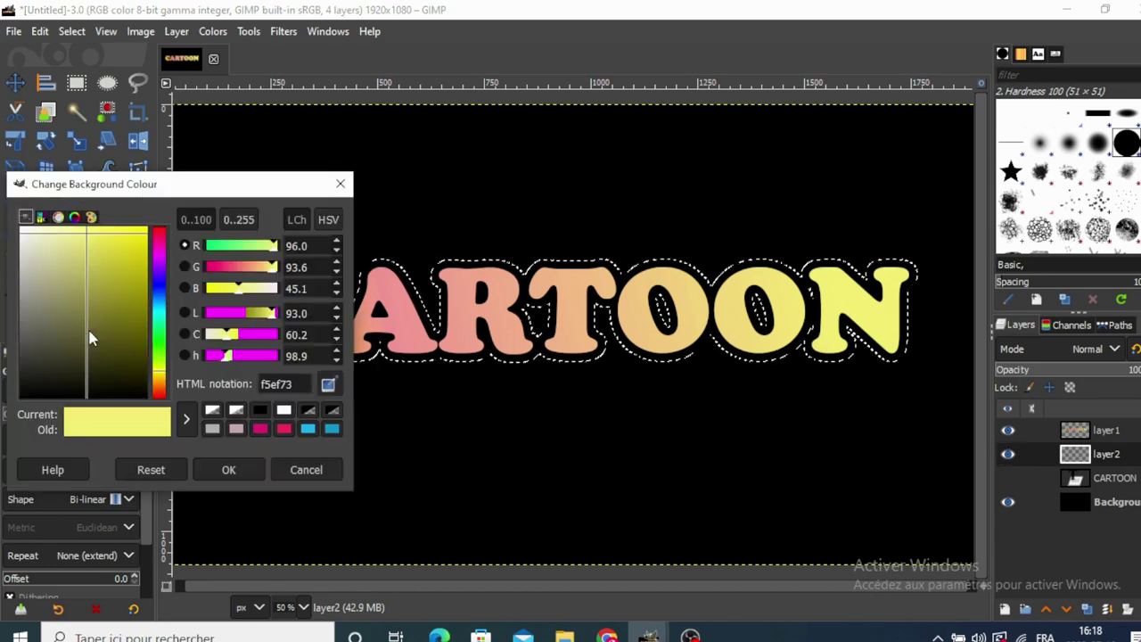
mouse_move(85, 232)
mouse_down()
mouse_move(41, 255)
mouse_move(57, 242)
mouse_up()
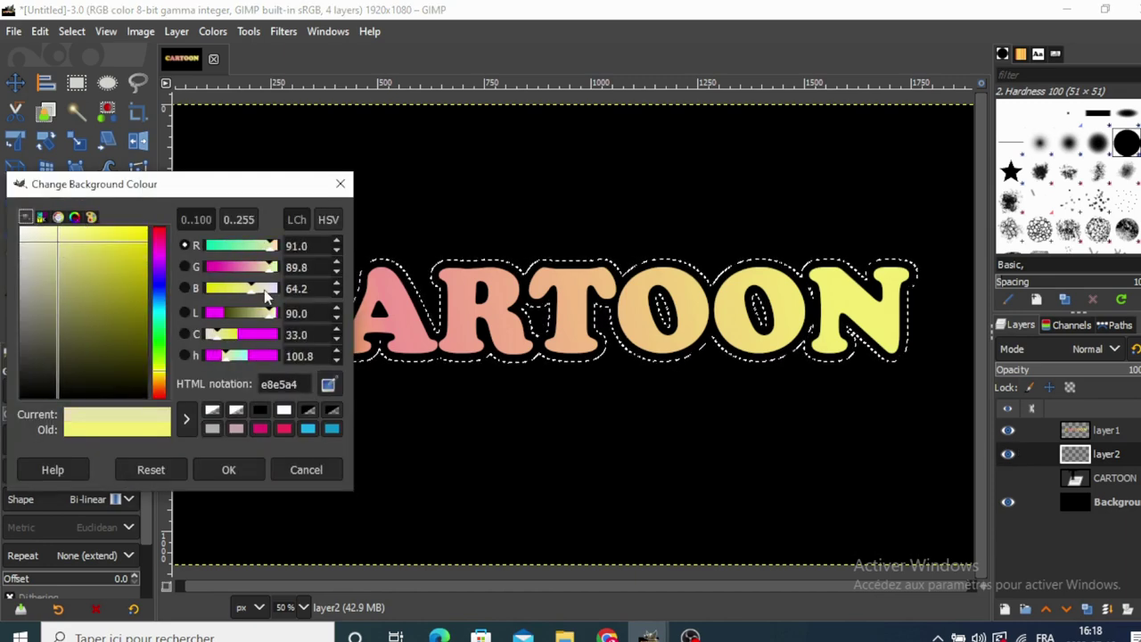
mouse_move(251, 299)
mouse_down()
mouse_move(225, 295)
mouse_move(258, 300)
mouse_up()
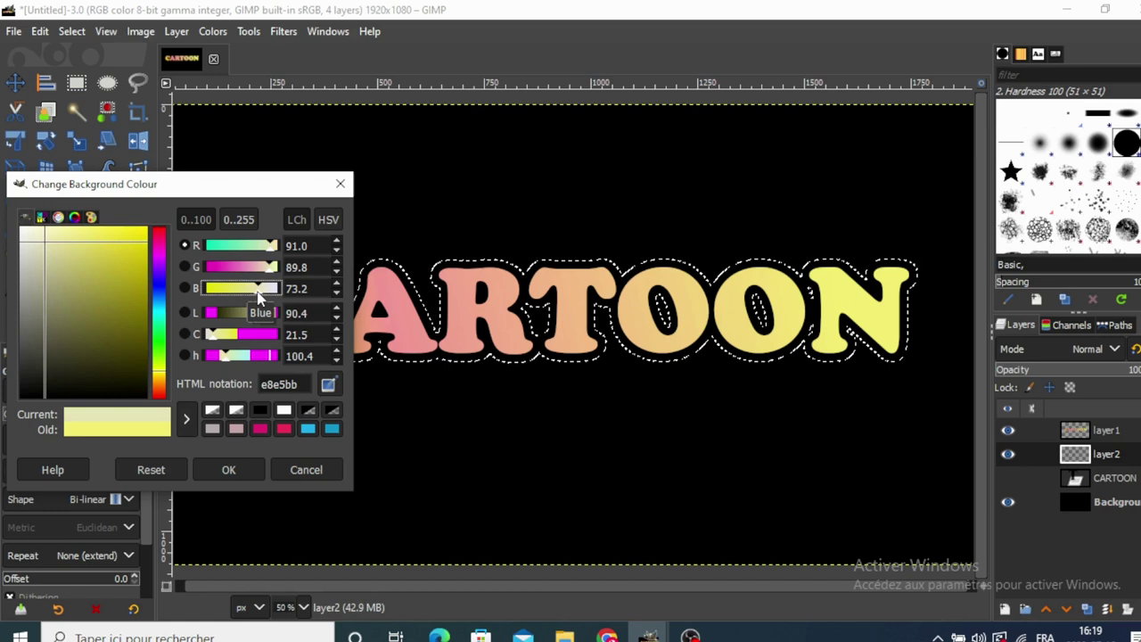
click(247, 472)
click(18, 439)
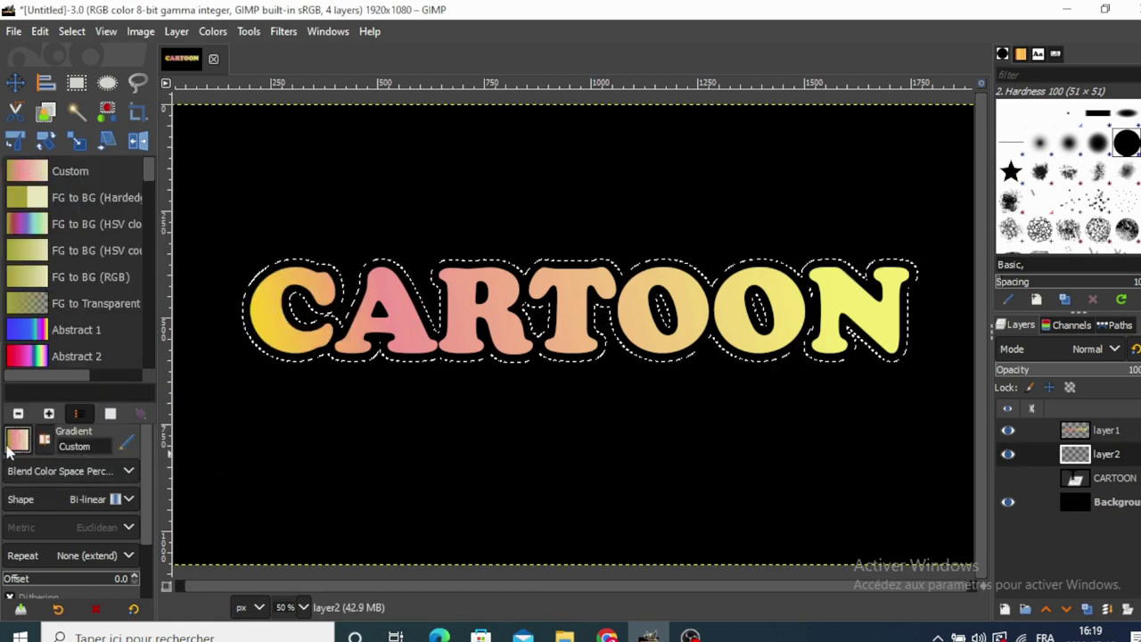
- Fill the grown selection on layer2 with a reversed Custom gradient, then clear the selection
click(7, 451)
drag(256, 420, 779, 225)
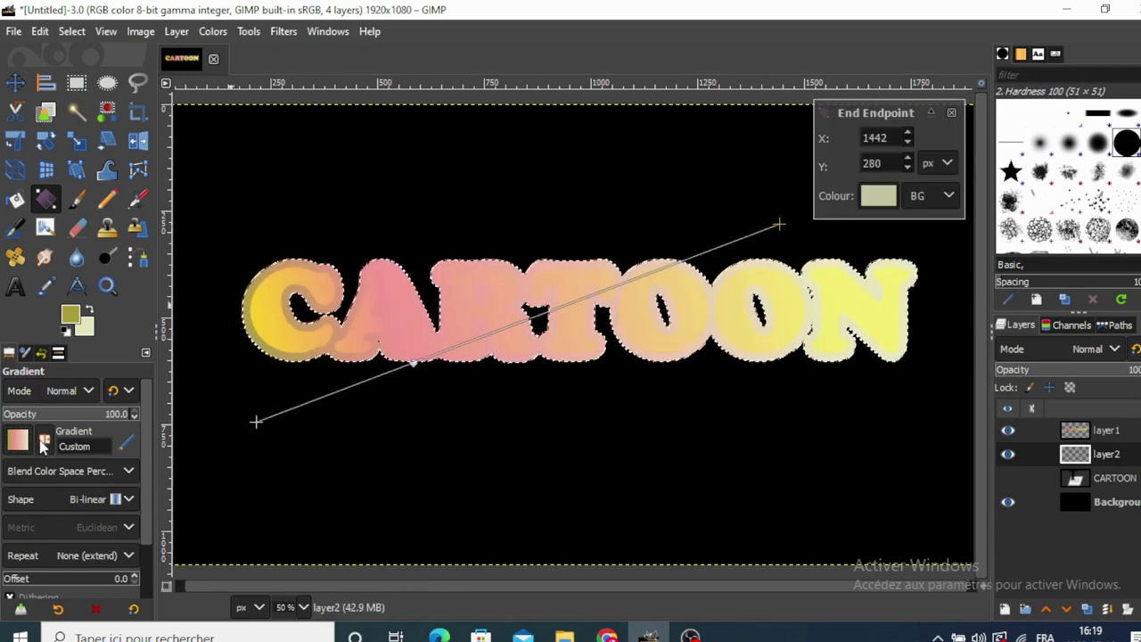
click(41, 440)
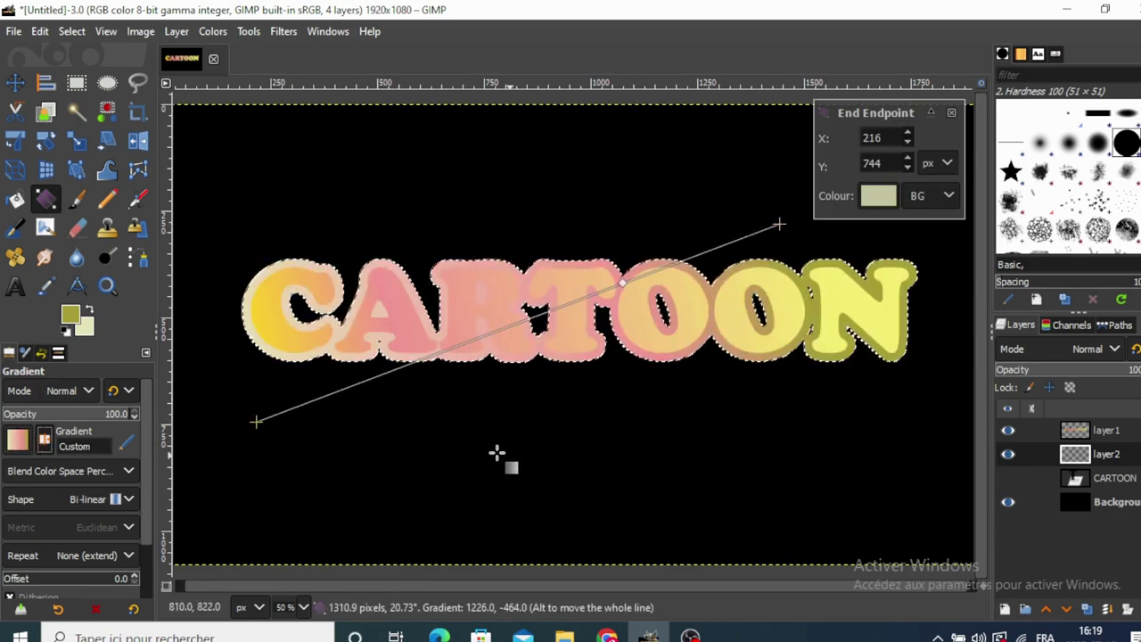
click(14, 82)
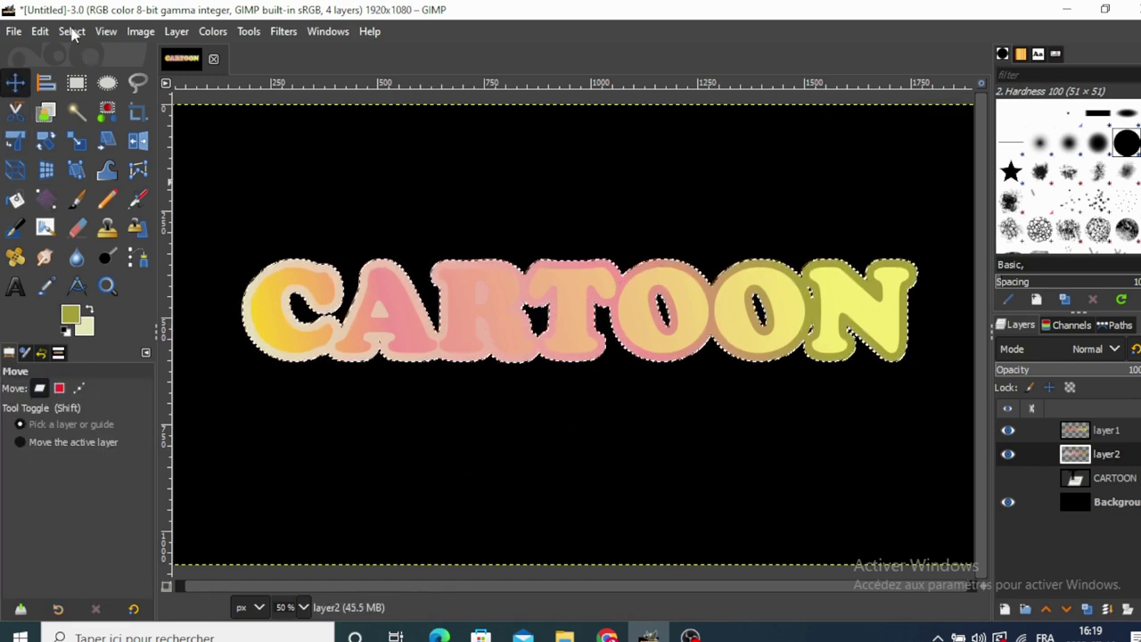
click(71, 33)
click(85, 78)
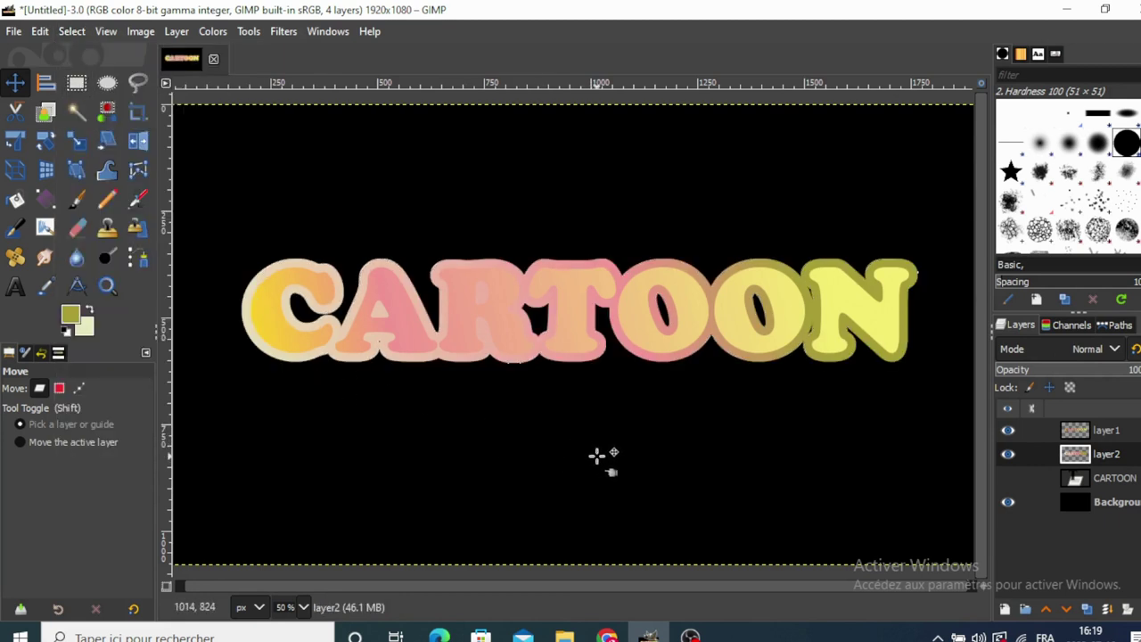
- Apply a Drop Shadow (20 px offset, 10 blur, 0.5 opacity) to layer2's outline
click(1007, 430)
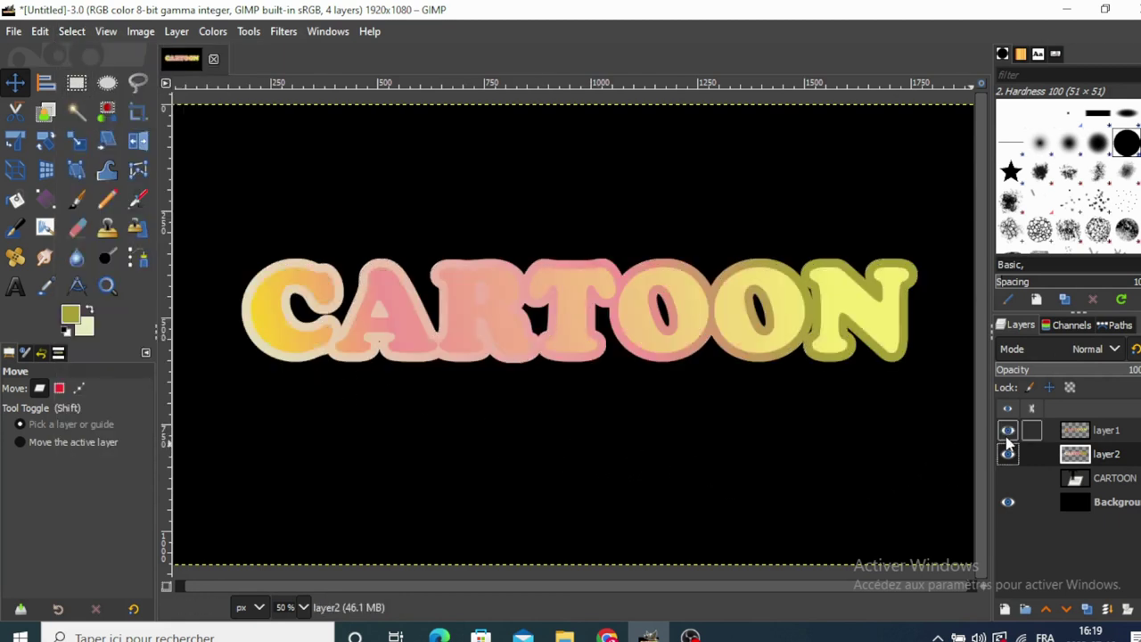
click(1007, 454)
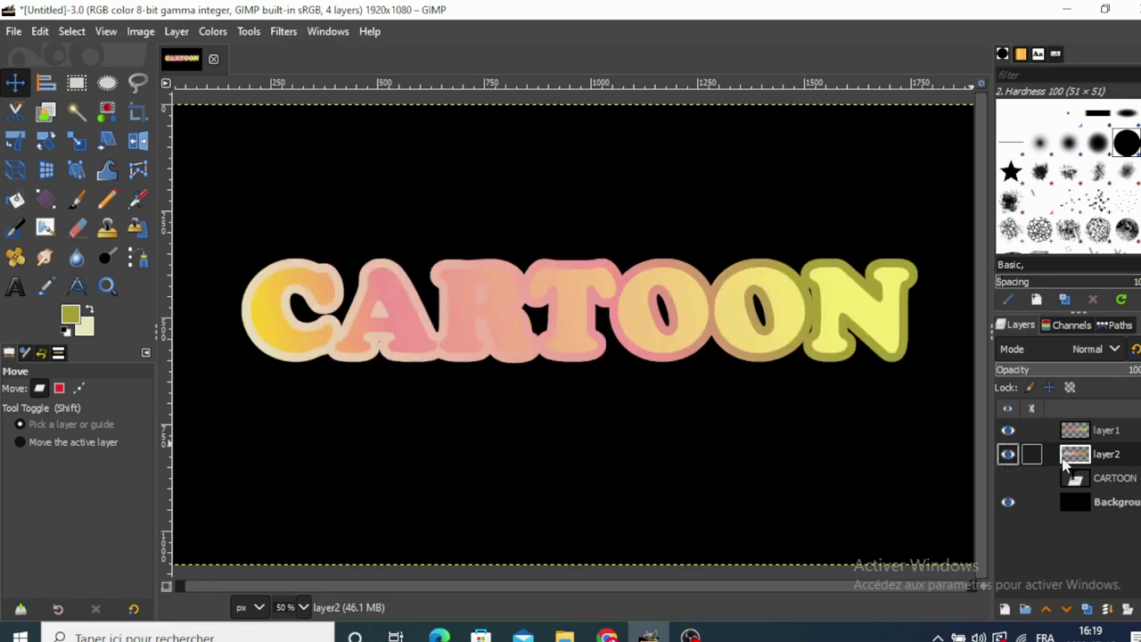
click(283, 31)
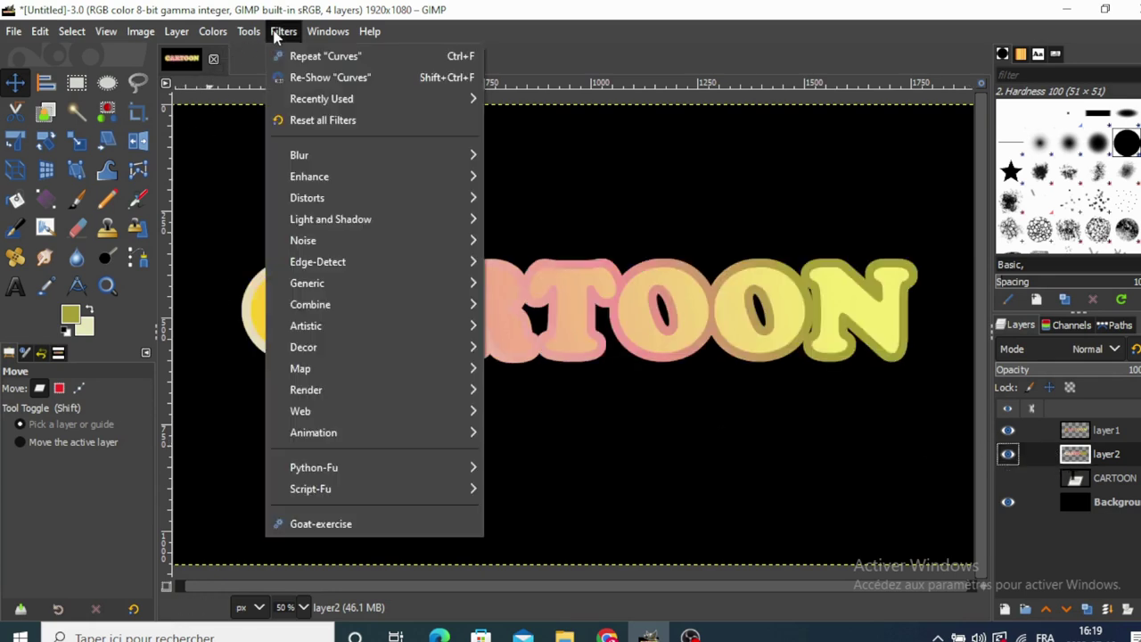
mouse_move(330, 219)
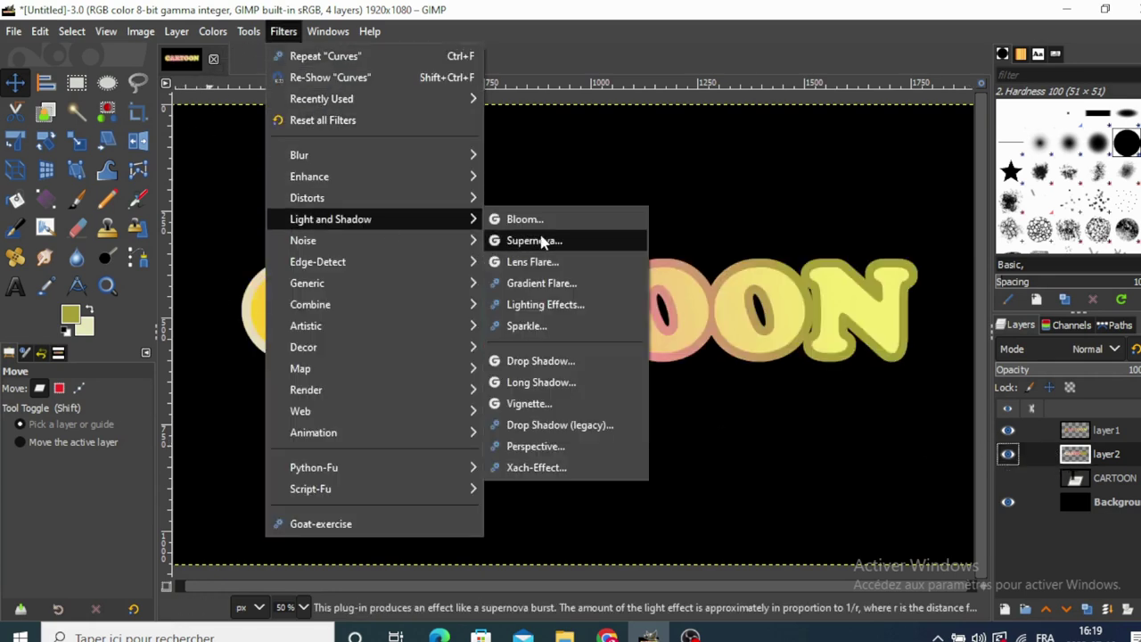
click(540, 360)
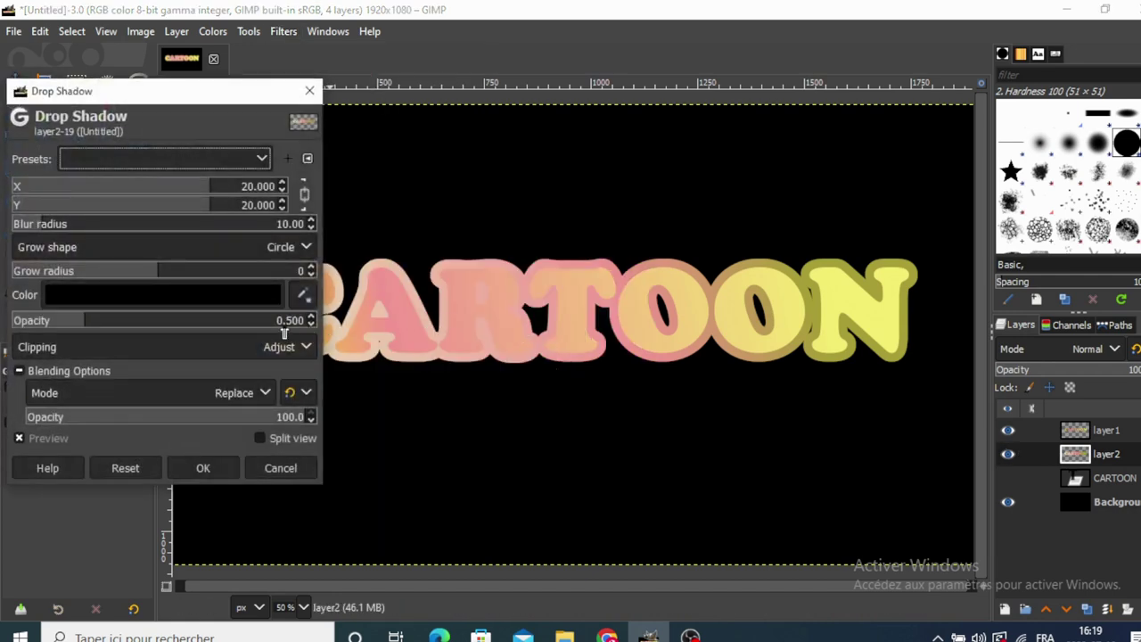
click(214, 464)
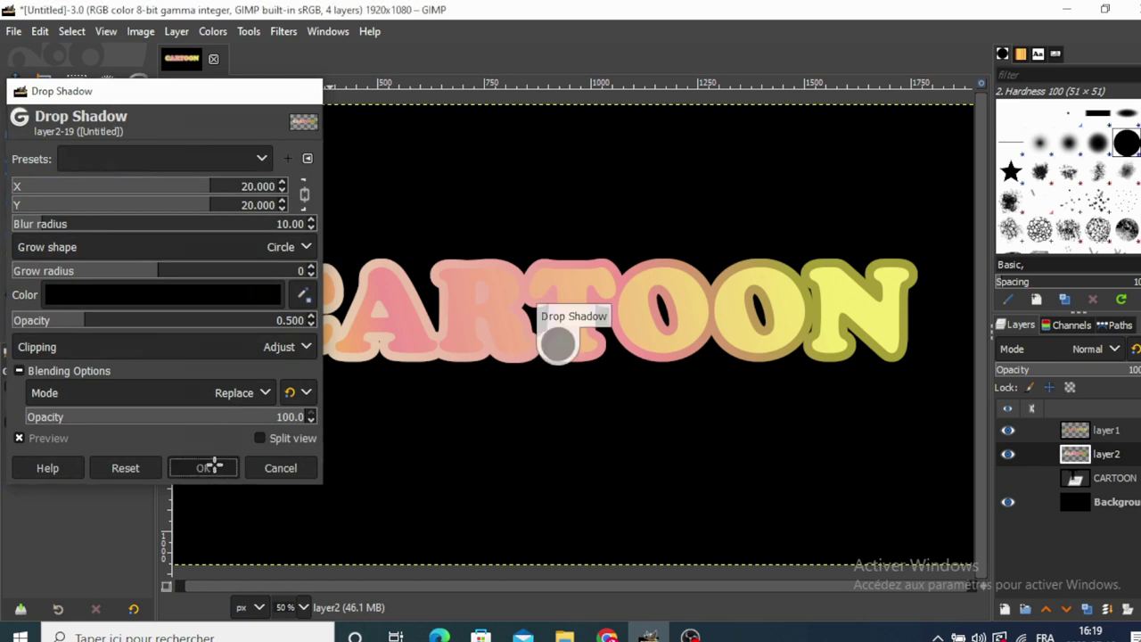
- Apply the same Drop Shadow to layer1's gradient letters, then reselect layer2
click(1025, 430)
click(283, 31)
mouse_move(330, 219)
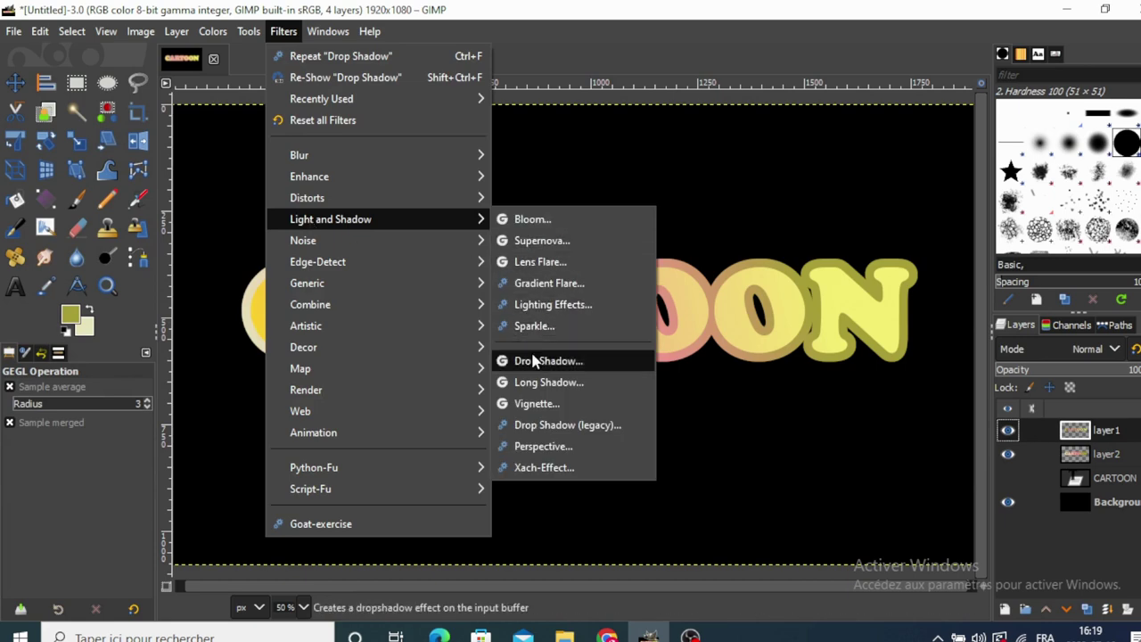
click(515, 360)
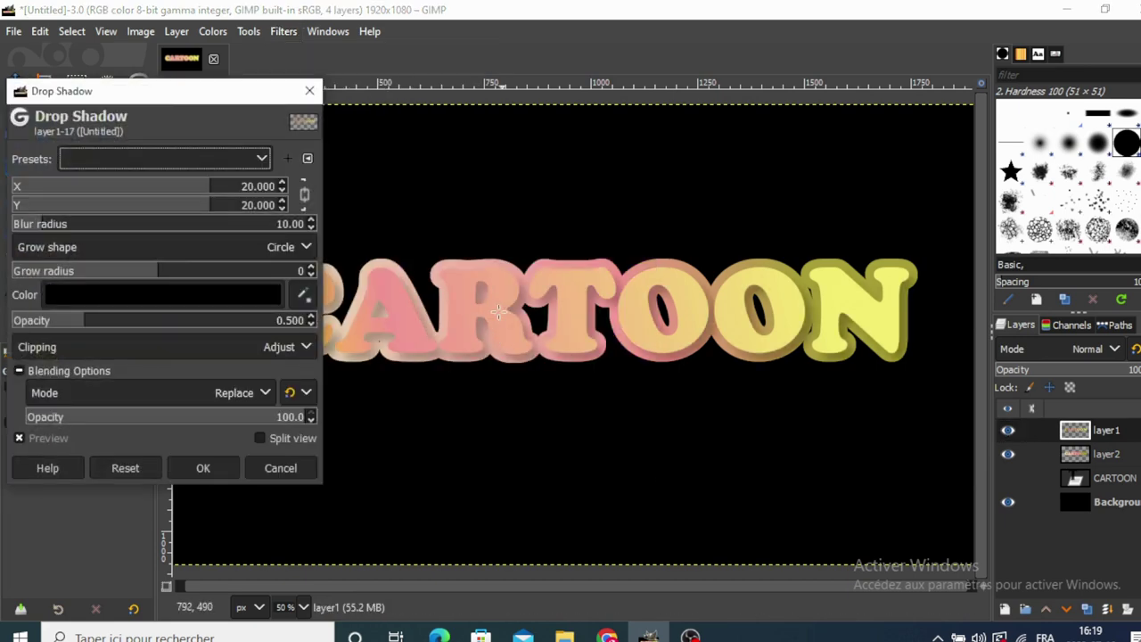
click(204, 468)
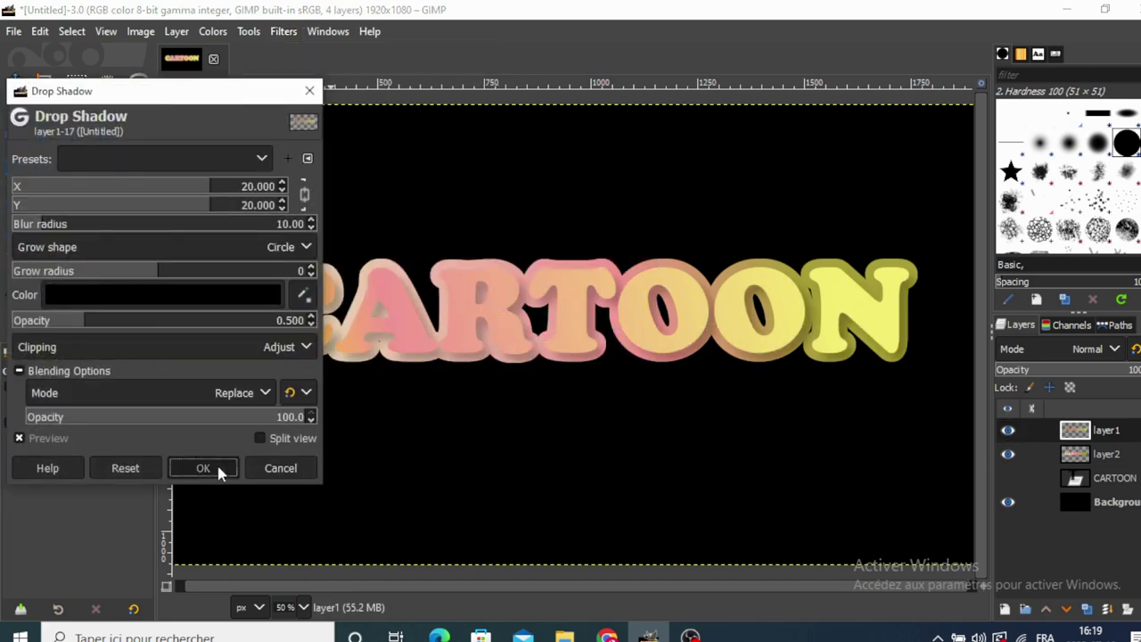
click(1078, 456)
- Open Long Shadow on layer2 and set its angle to 44.42
click(284, 31)
mouse_move(330, 219)
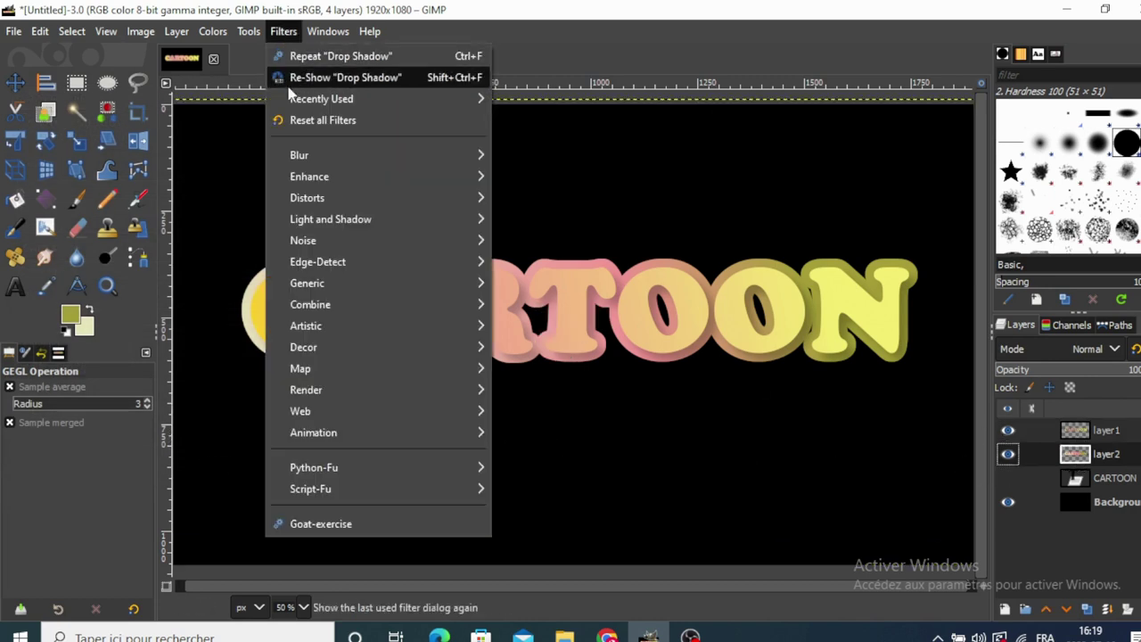
click(545, 384)
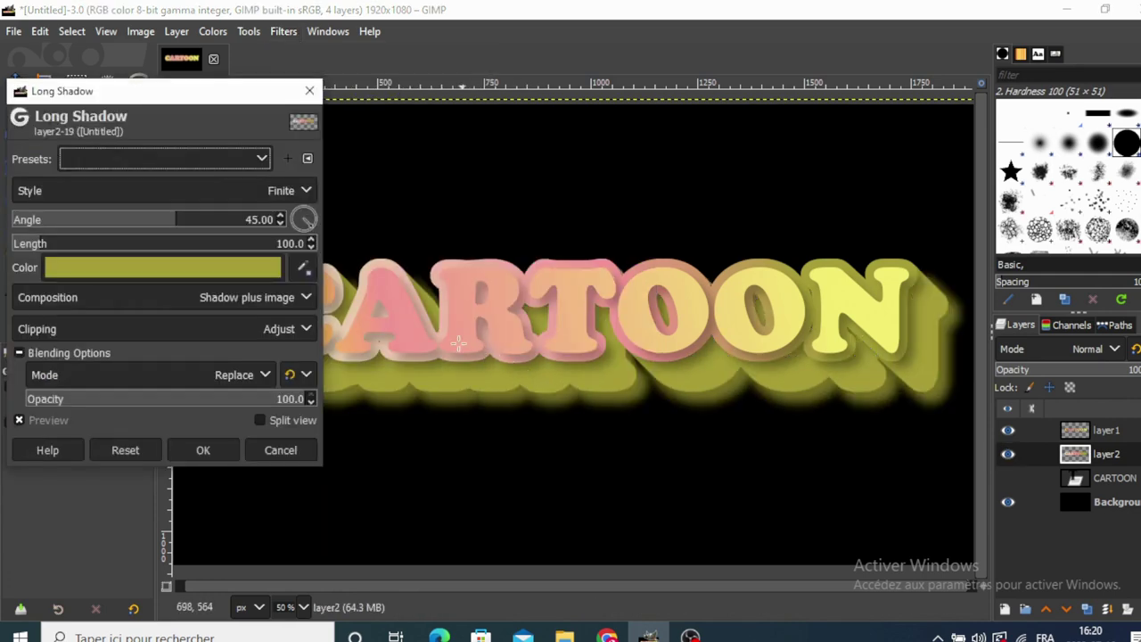
drag(172, 223, 200, 223)
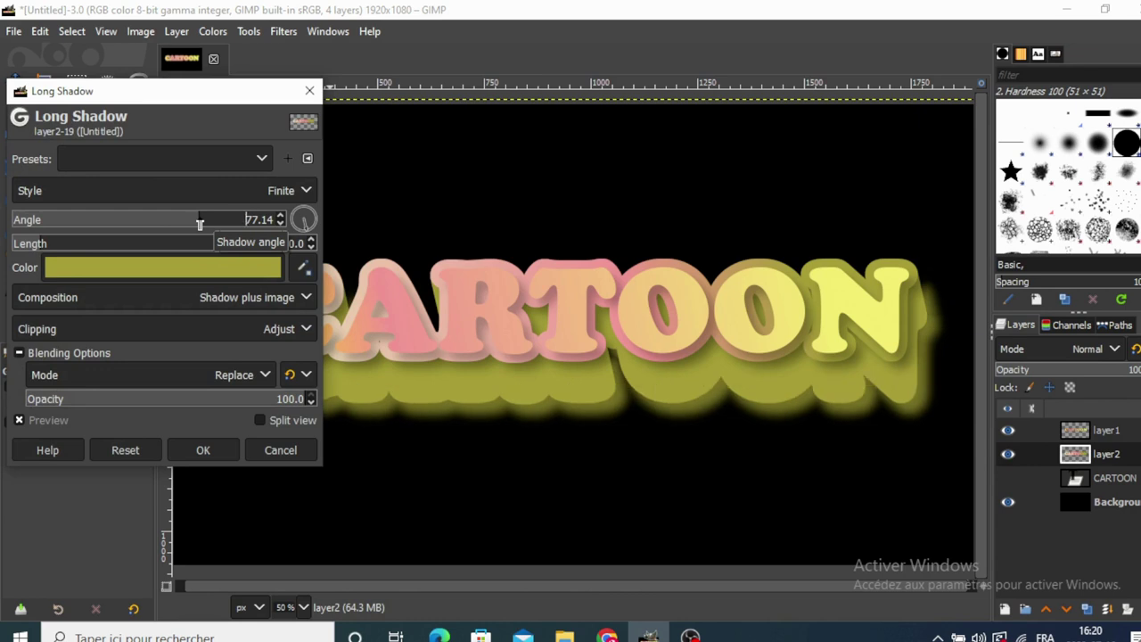
drag(211, 224, 206, 223)
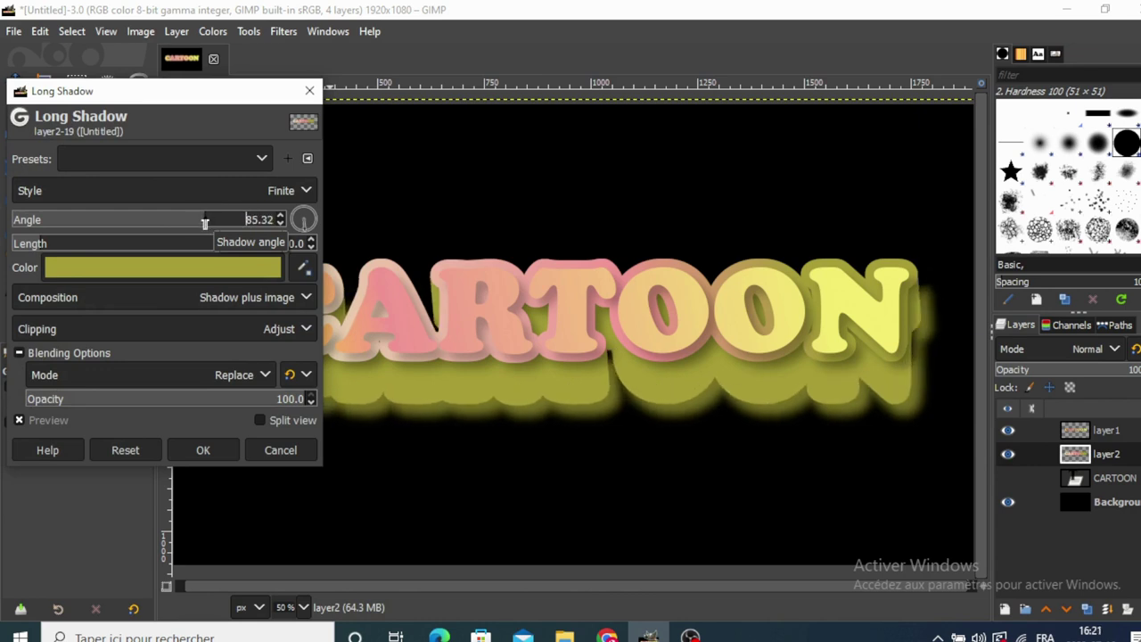
drag(210, 223, 205, 223)
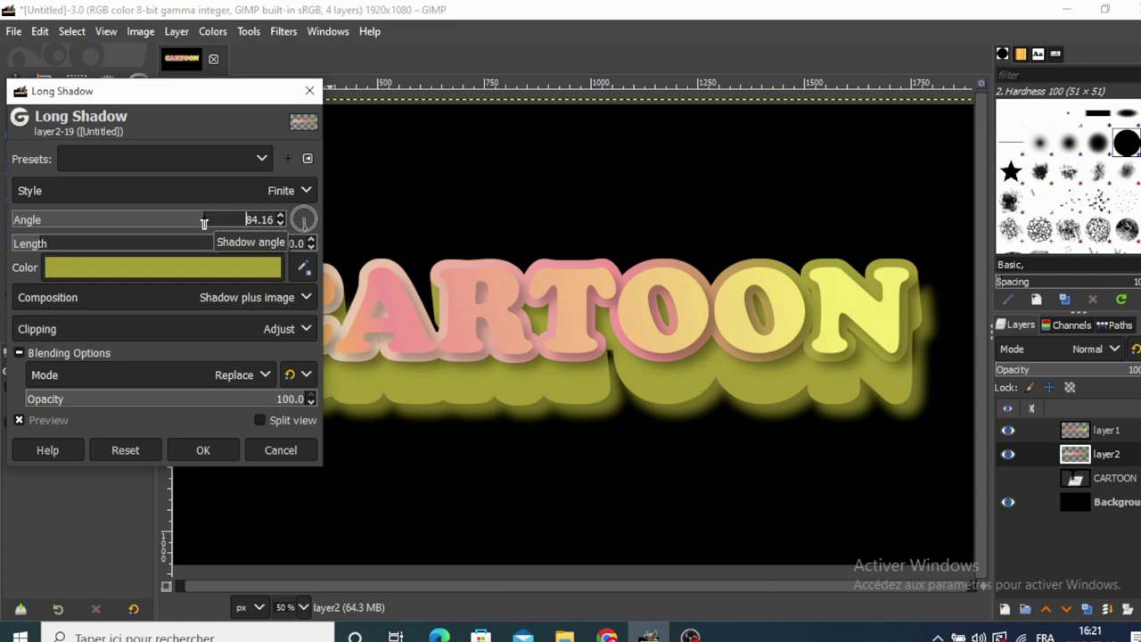
drag(207, 223, 194, 228)
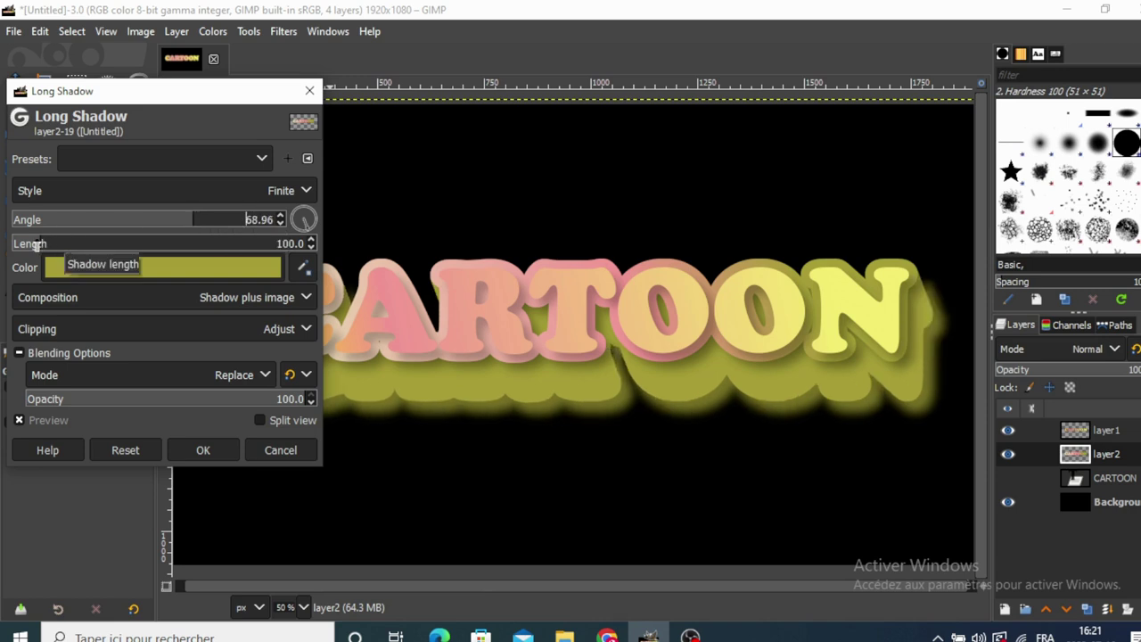
drag(36, 244, 27, 246)
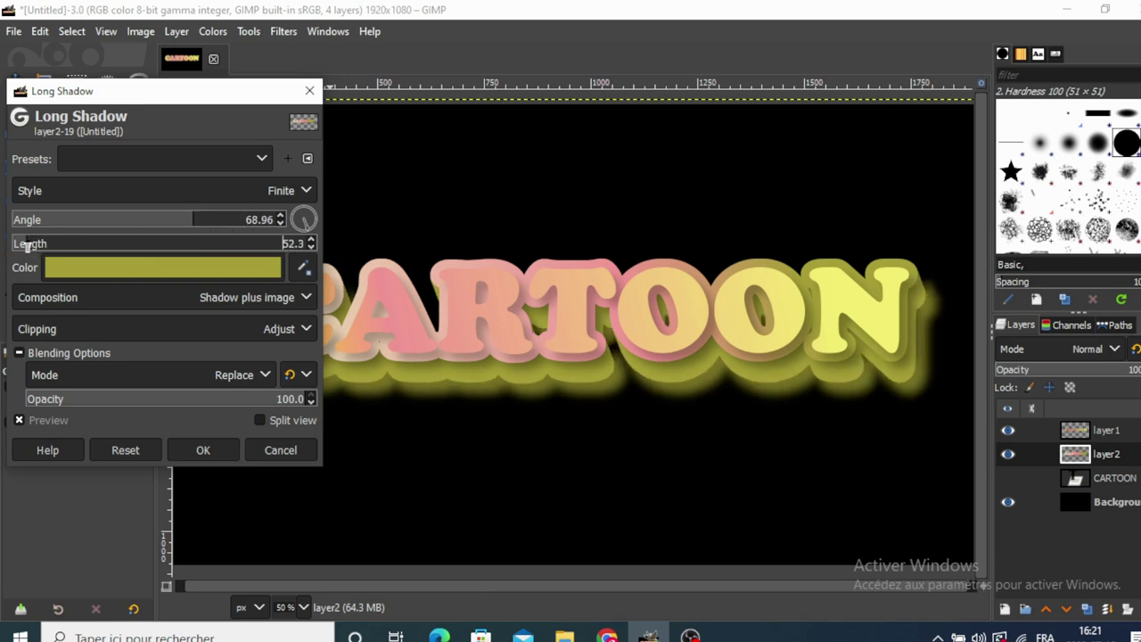
drag(19, 245, 17, 246)
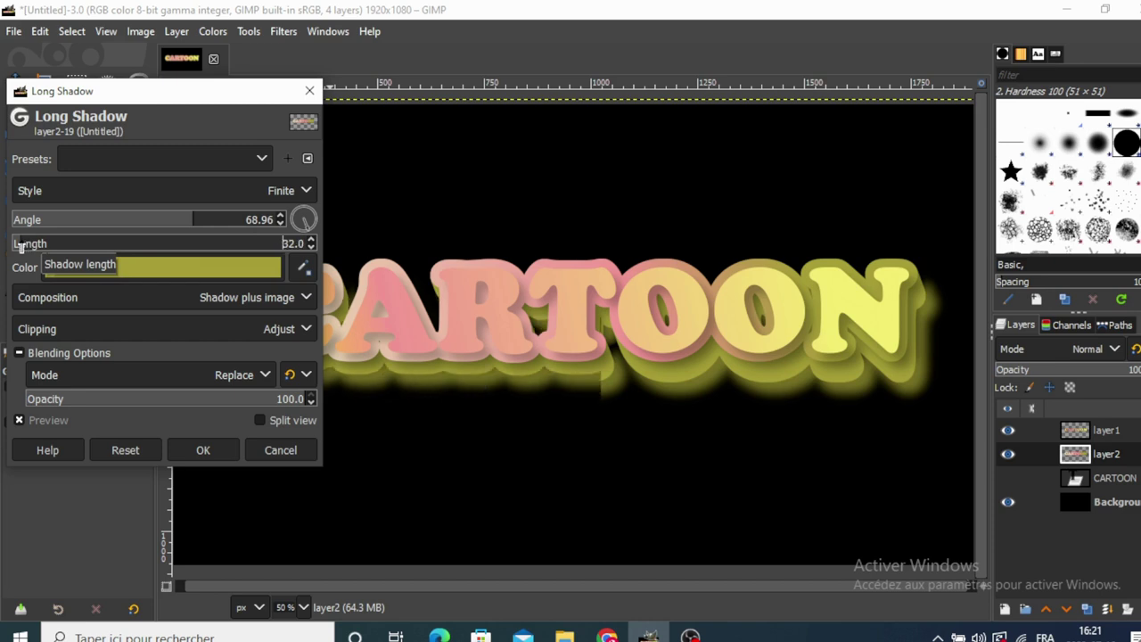
drag(187, 94, 923, 111)
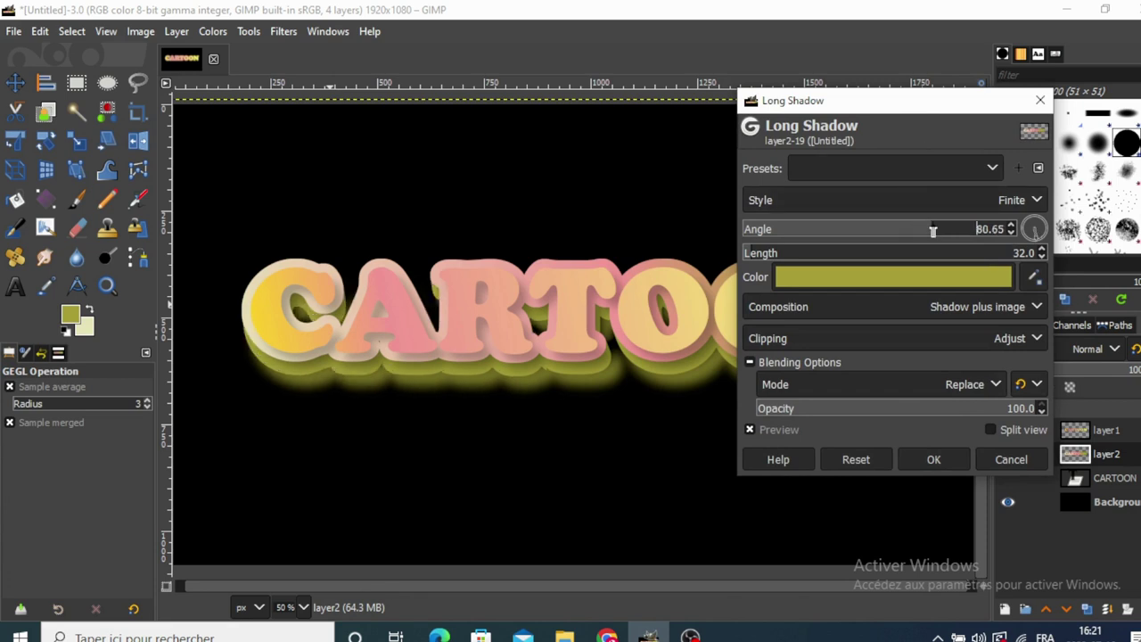
drag(927, 232, 949, 230)
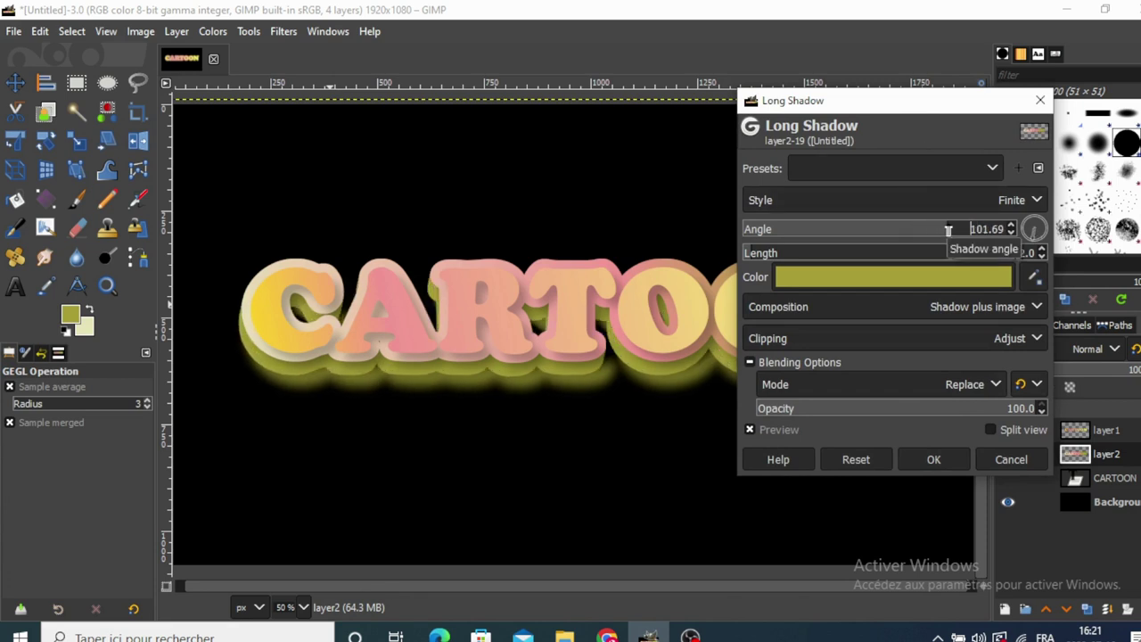
drag(933, 232, 879, 232)
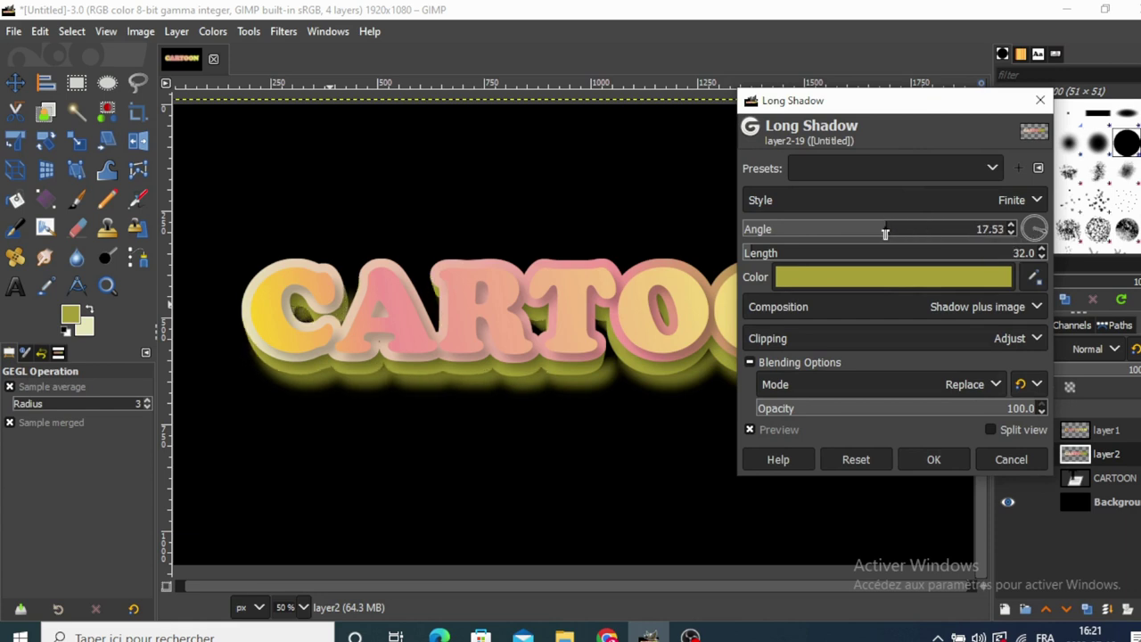
drag(879, 233, 907, 235)
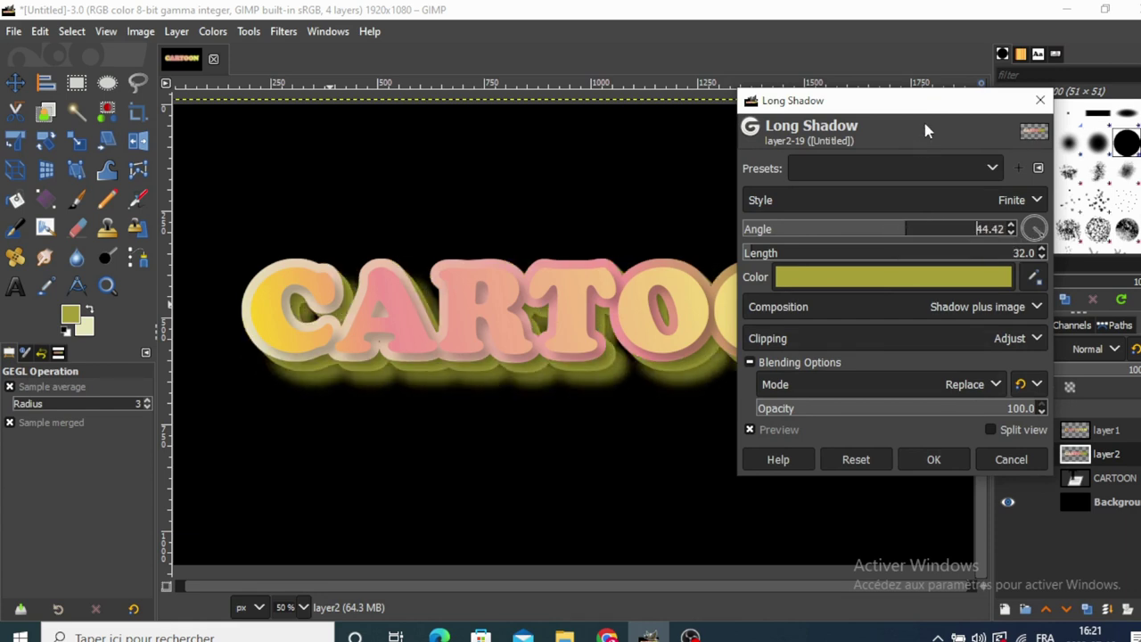
mouse_move(929, 112)
mouse_down()
mouse_move(228, 103)
mouse_move(237, 98)
mouse_up()
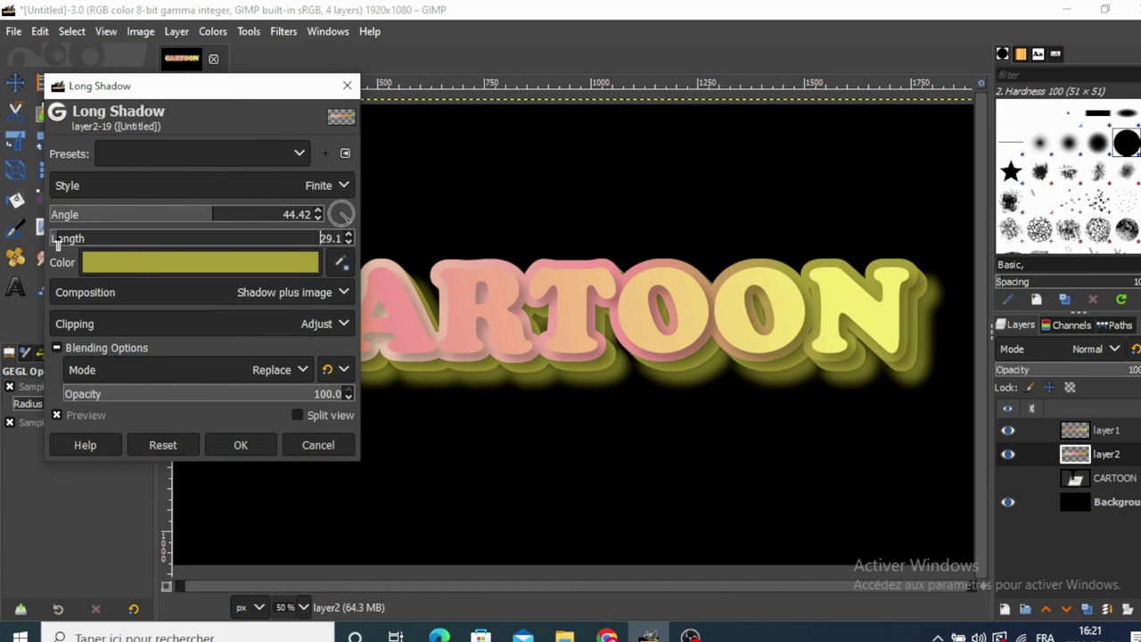
- Set the long shadow length to 40.2 and apply it
drag(55, 243, 70, 242)
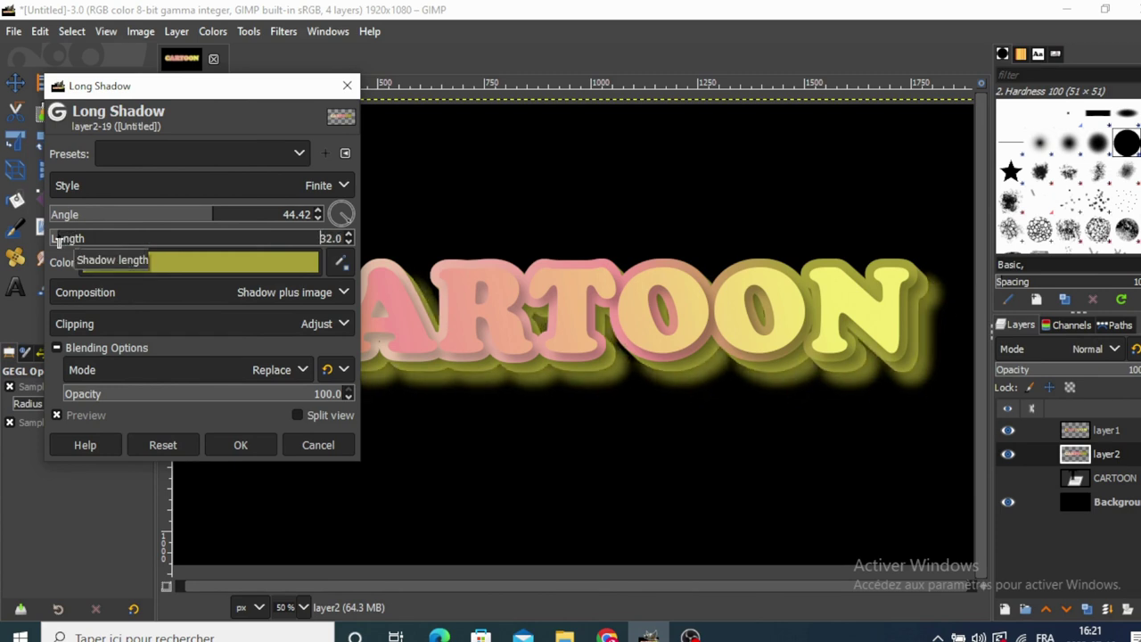
drag(59, 238, 64, 239)
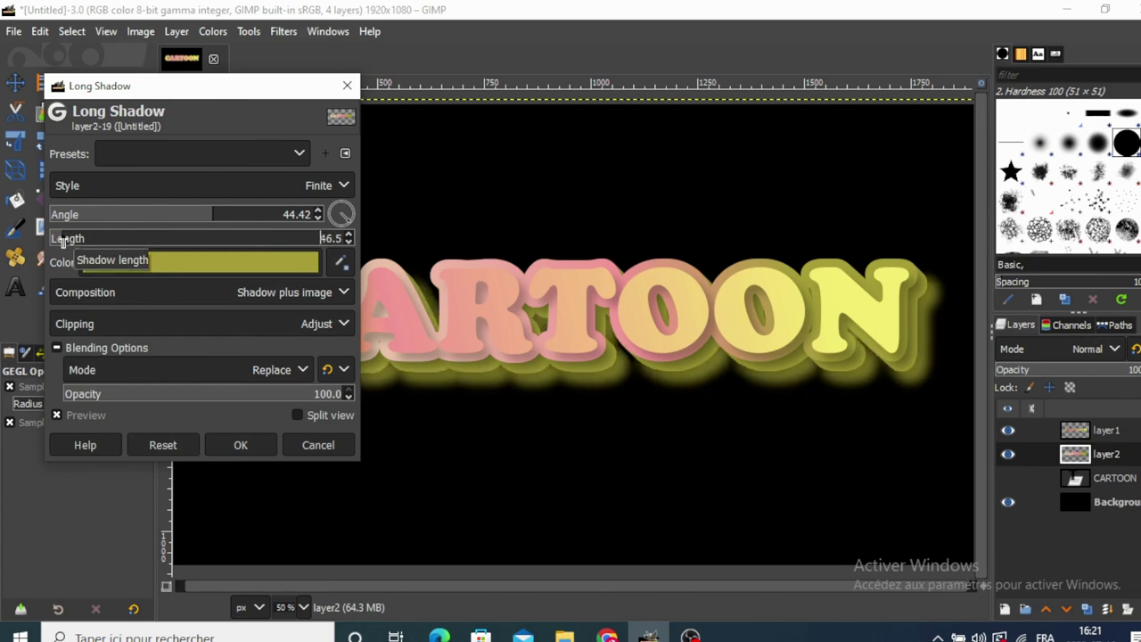
click(348, 242)
click(348, 243)
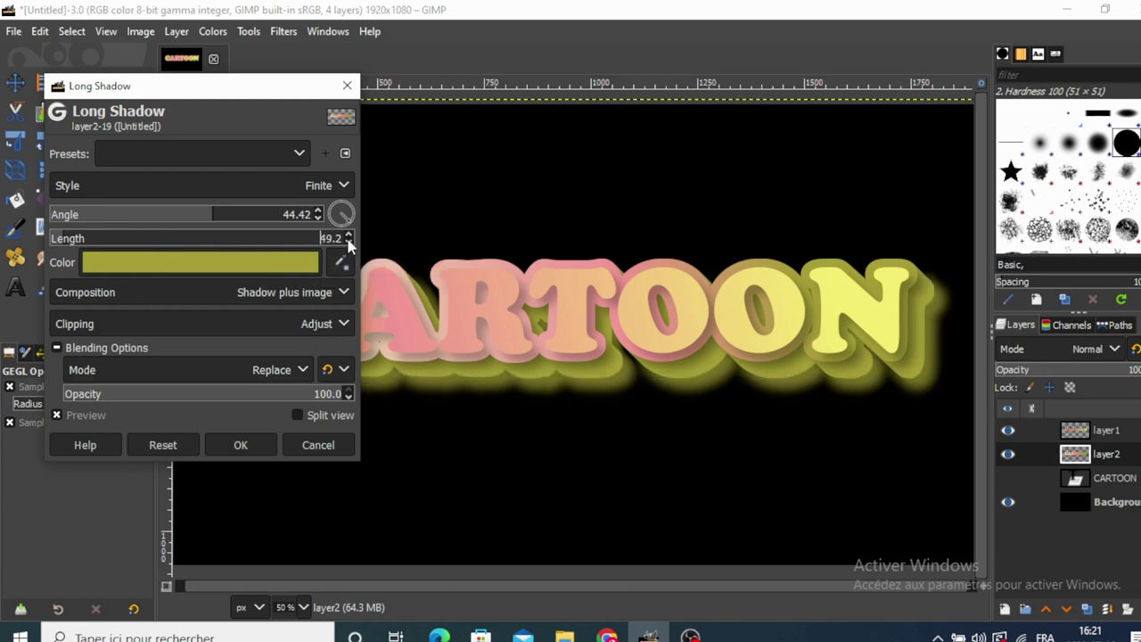
click(349, 242)
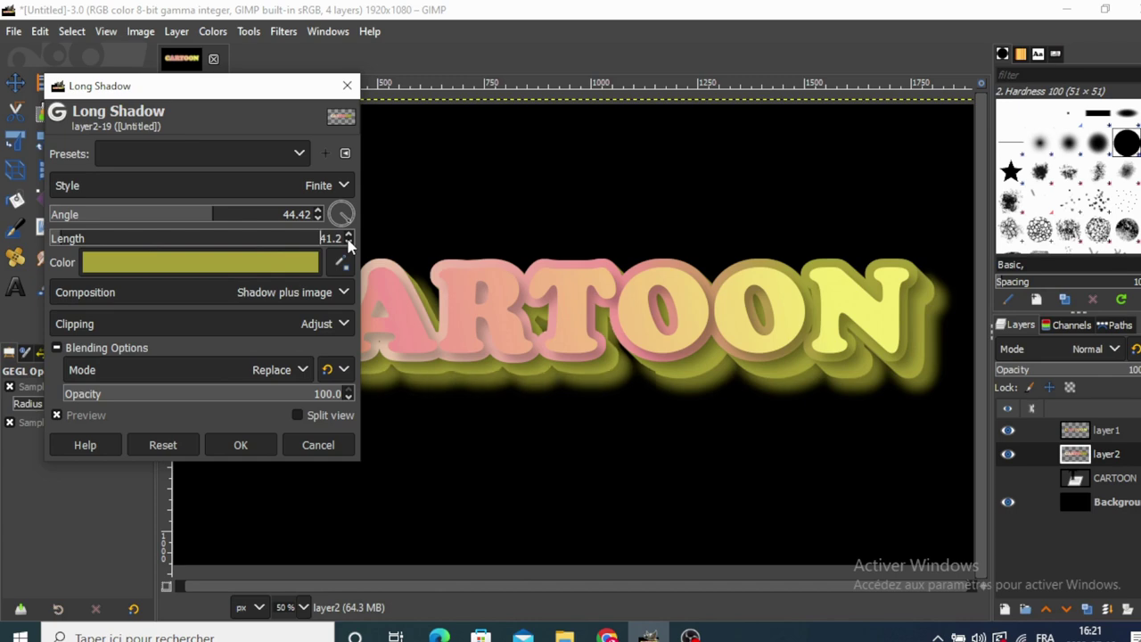
click(348, 243)
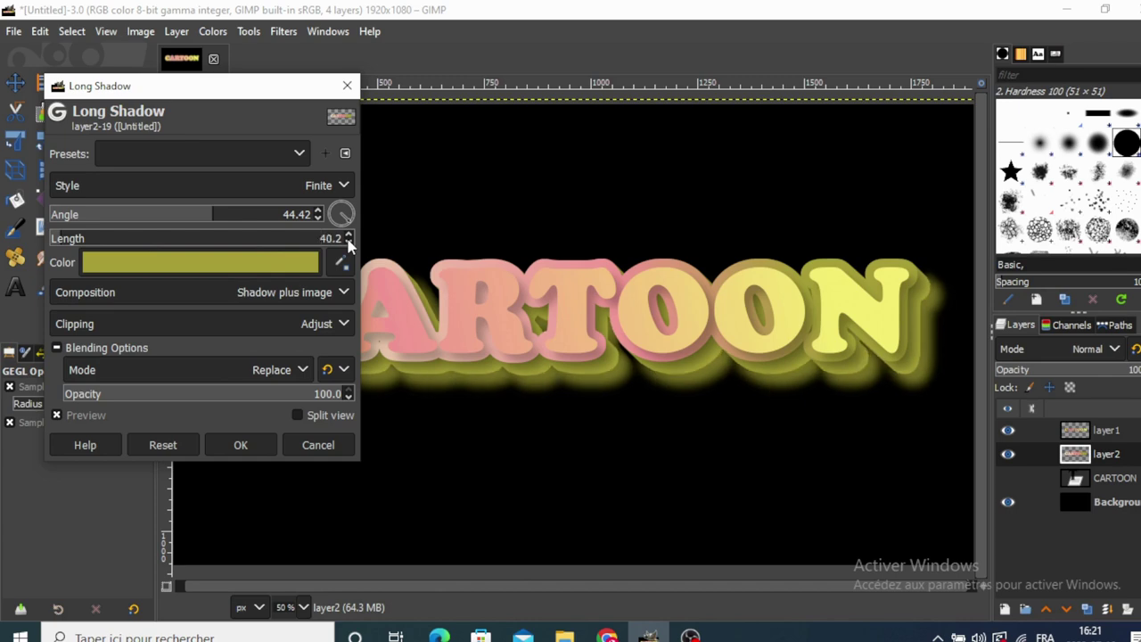
click(240, 445)
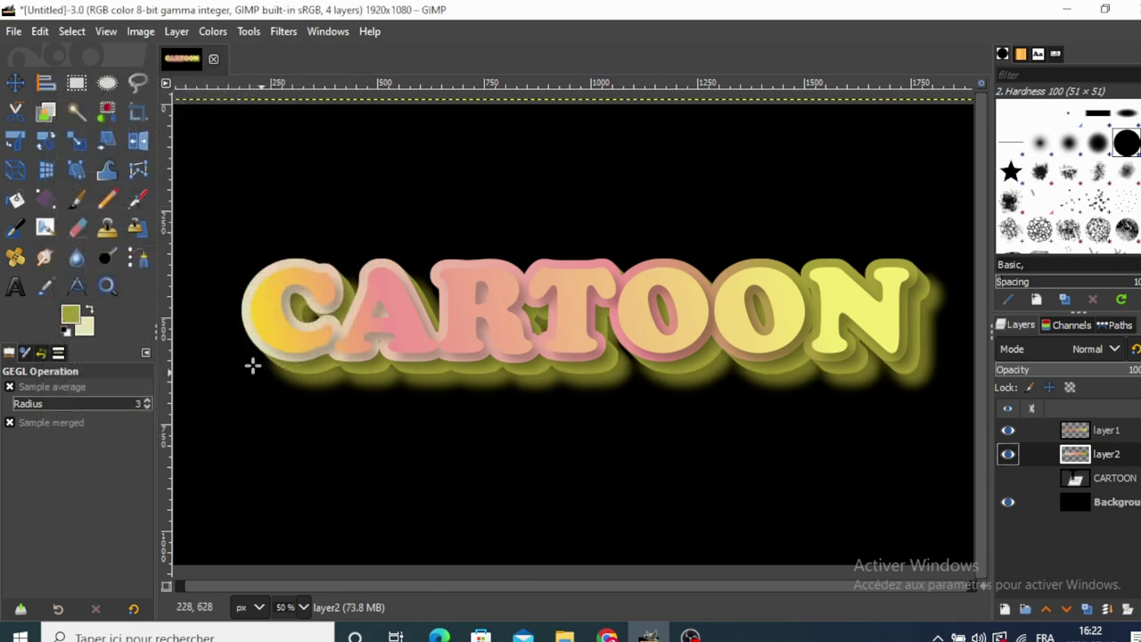
- Apply Levels to layer1 with input range 23 to 195 and gamma 1.00 to brighten the text
click(212, 32)
click(261, 221)
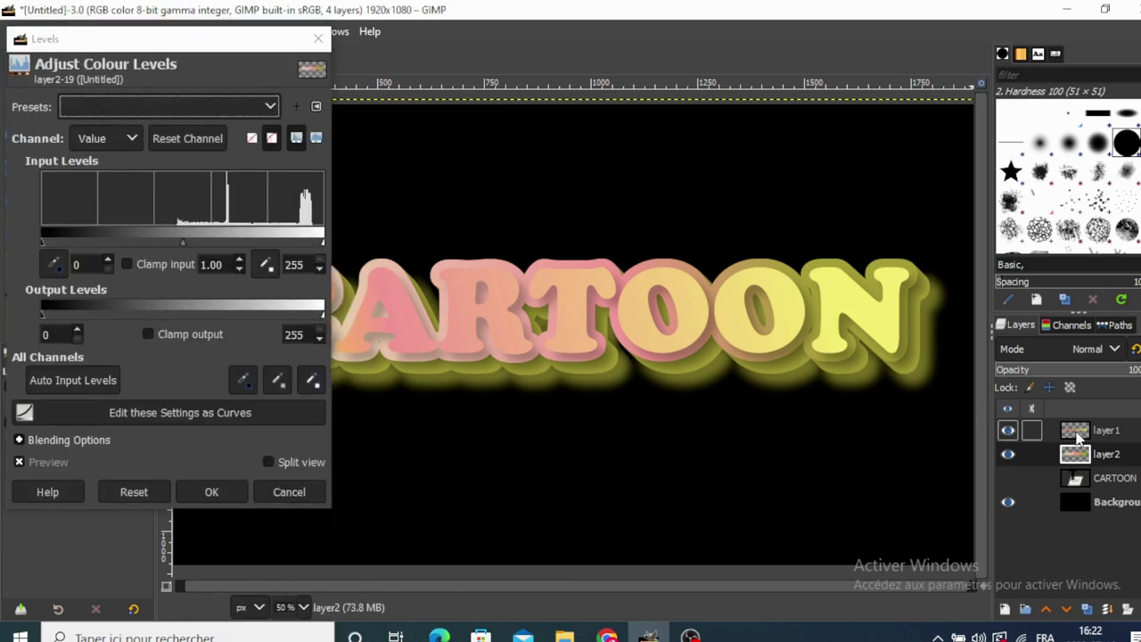
click(1079, 432)
mouse_move(323, 243)
mouse_down()
mouse_move(236, 246)
mouse_move(259, 252)
mouse_up()
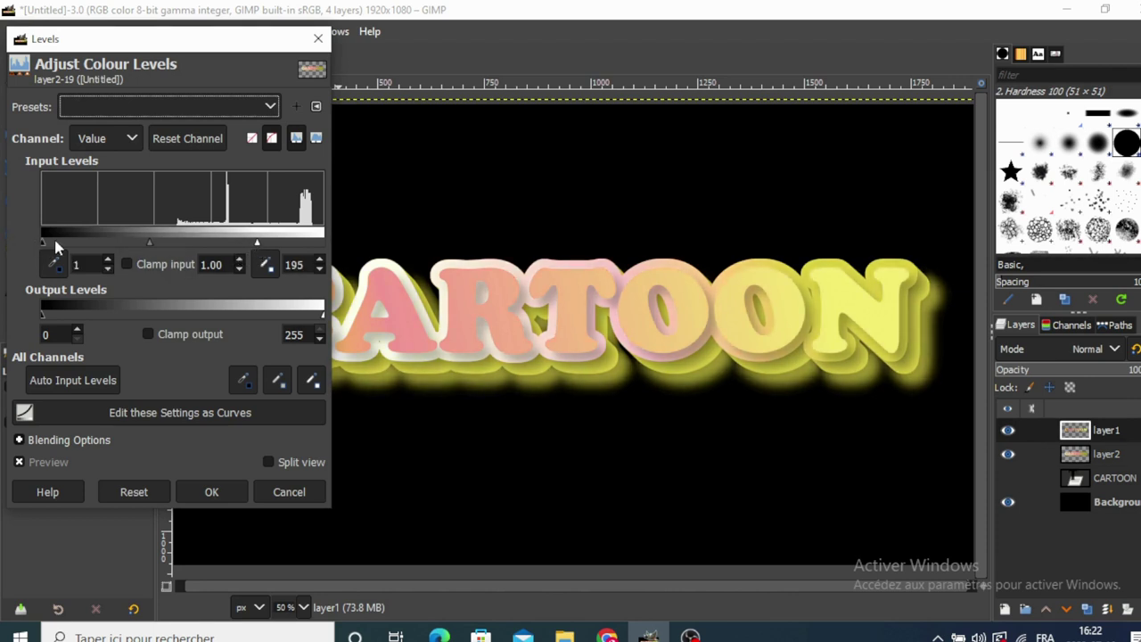
mouse_move(56, 247)
mouse_down()
mouse_move(96, 244)
mouse_move(69, 246)
mouse_up()
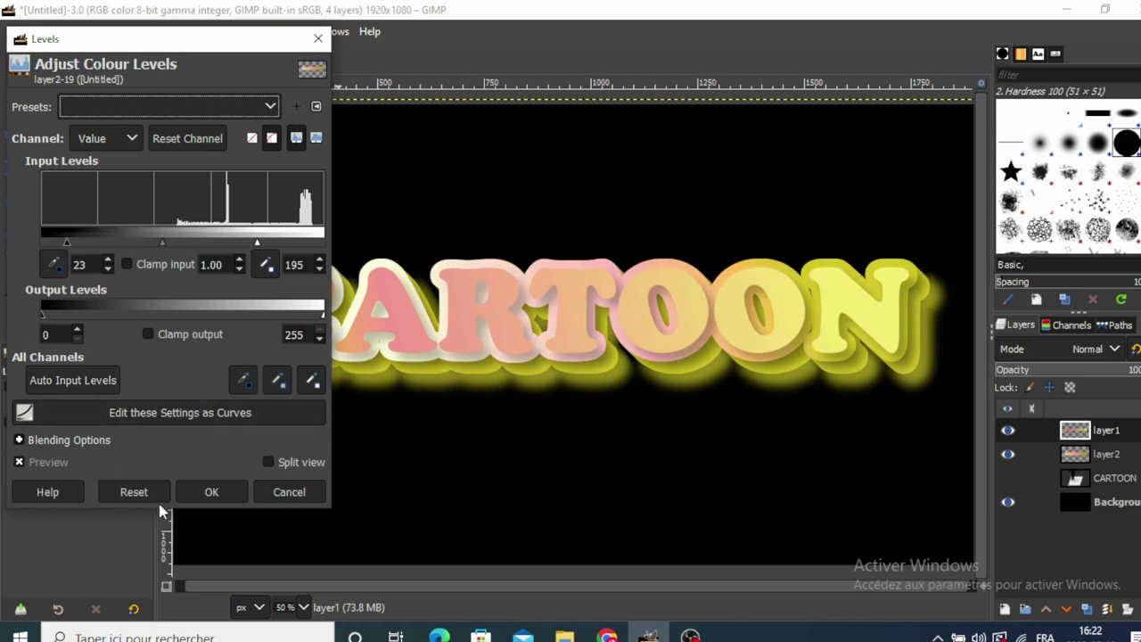
click(209, 495)
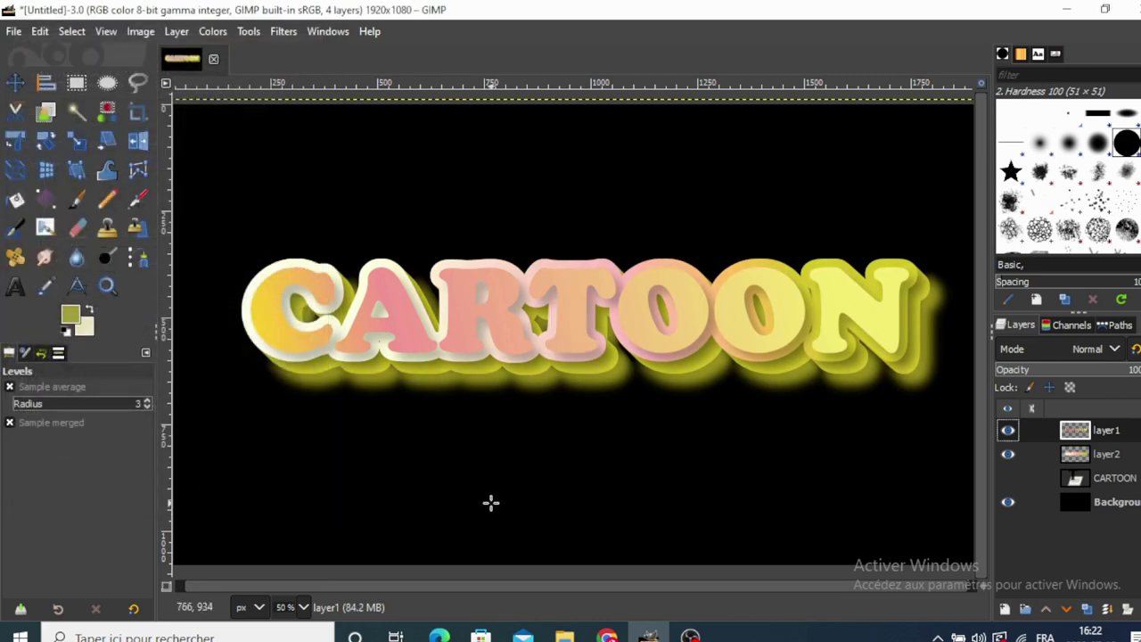
- Darken the CARTOON letters on layer1 by pulling the Curves Value midtones down
click(210, 32)
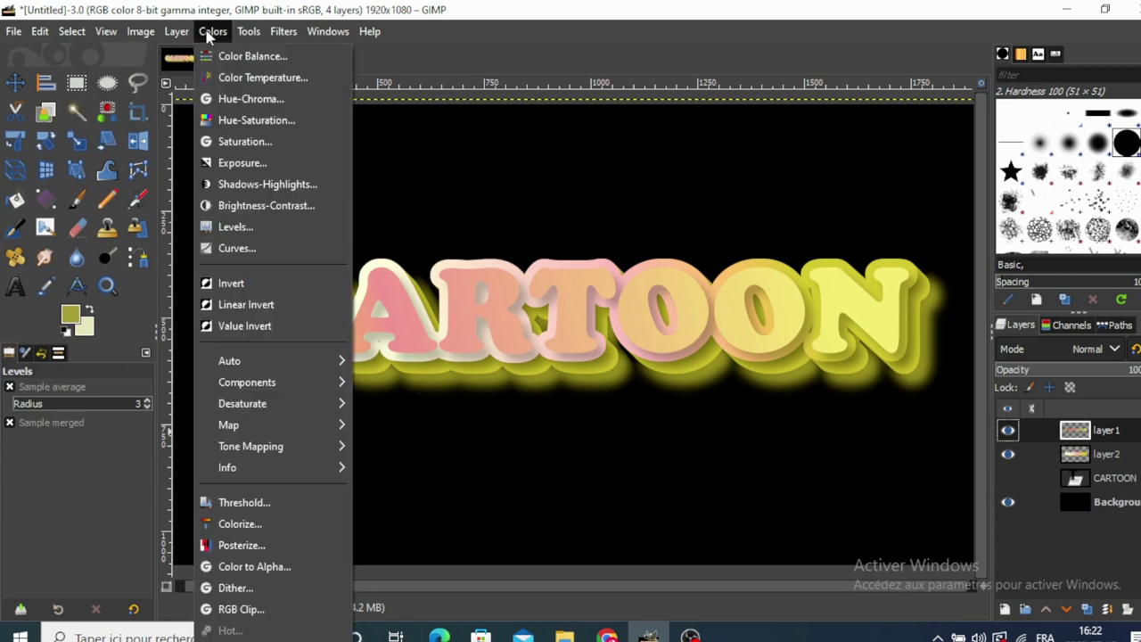
click(230, 249)
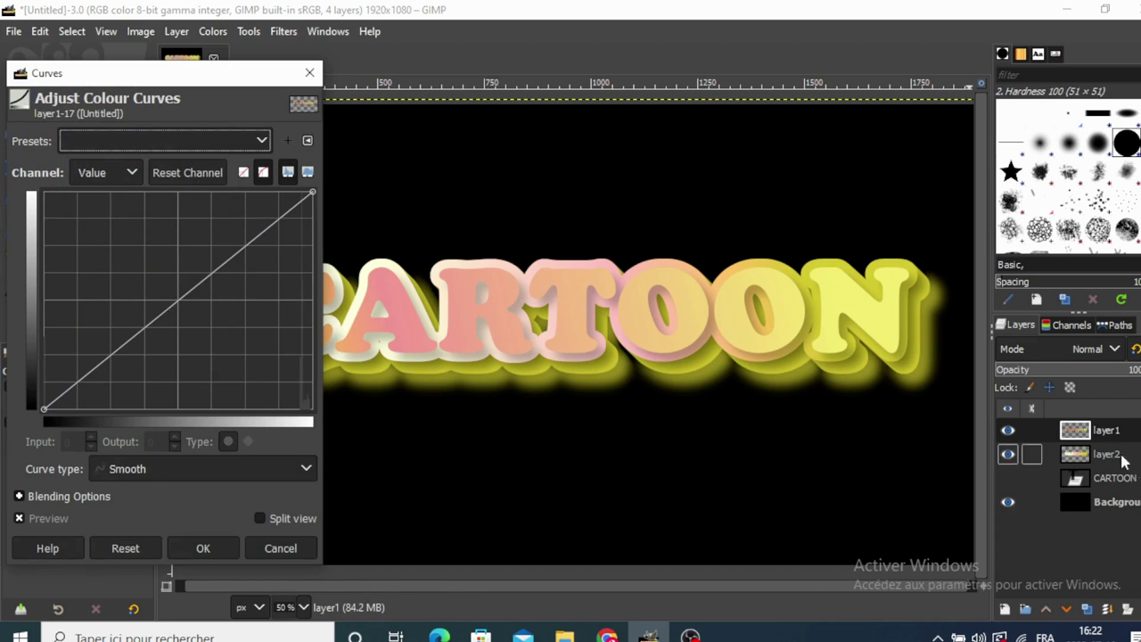
click(1045, 456)
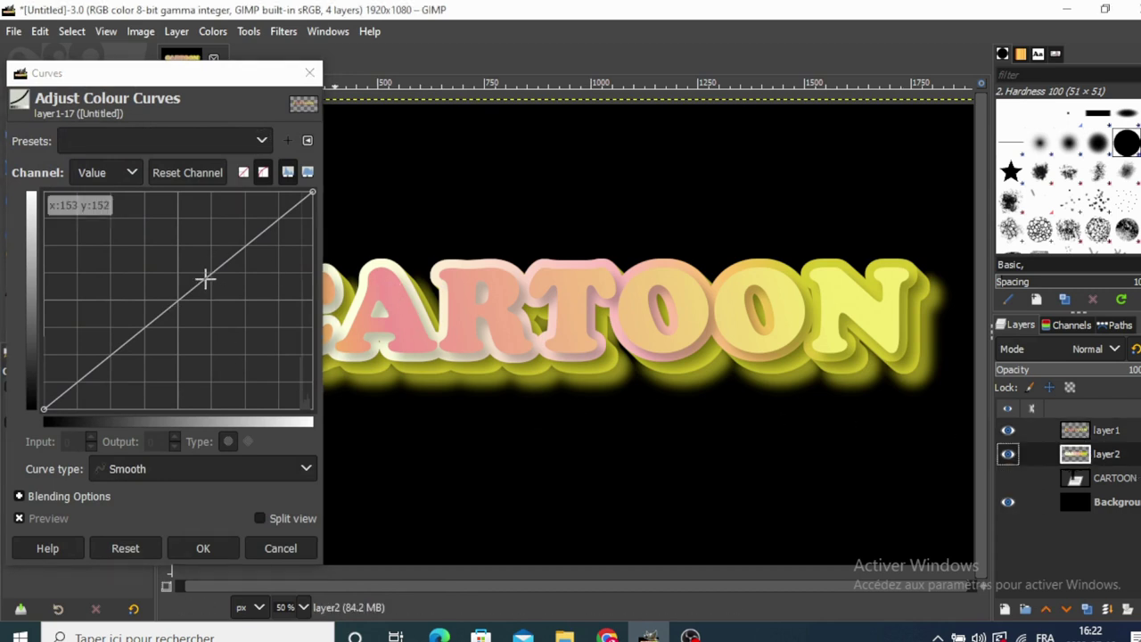
mouse_move(205, 279)
mouse_down()
mouse_move(217, 309)
mouse_move(211, 301)
mouse_up()
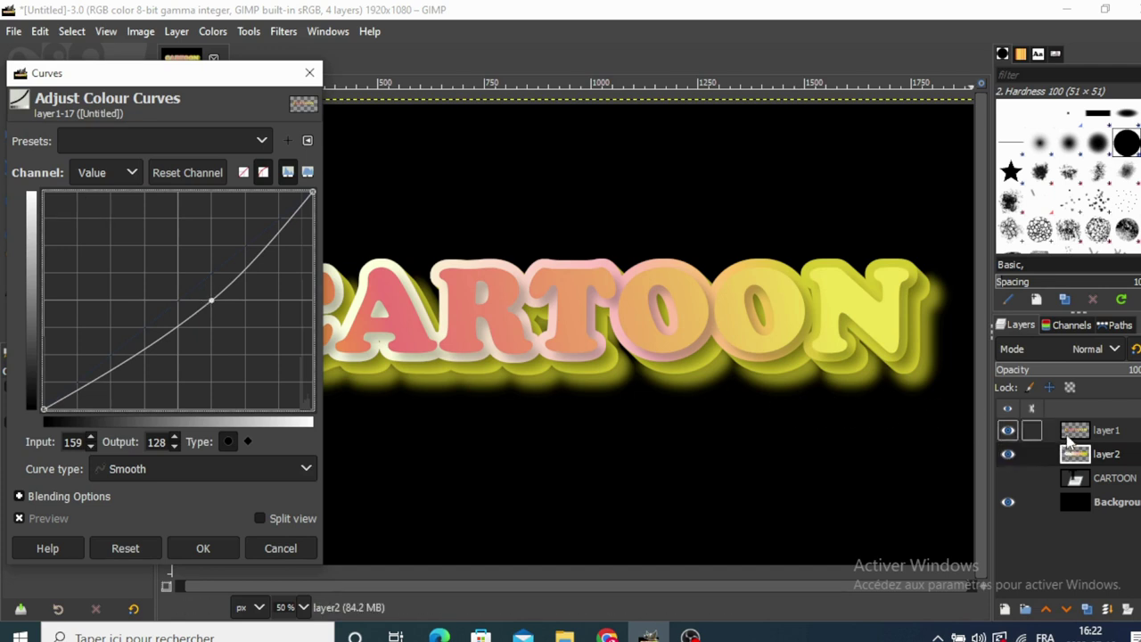
click(1045, 430)
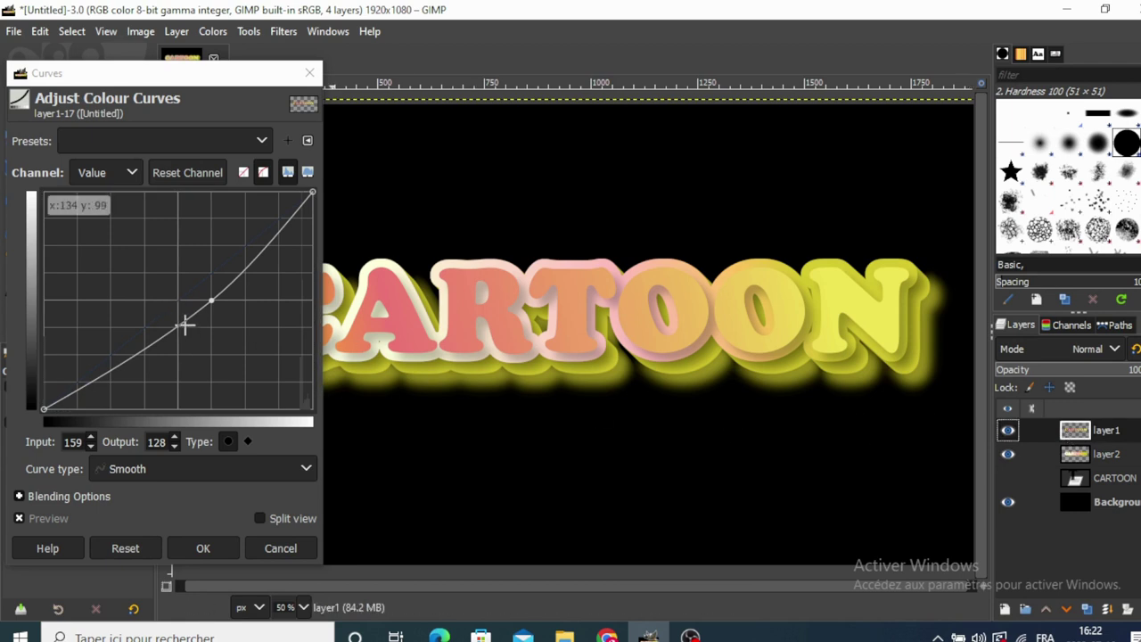
mouse_move(184, 324)
mouse_down()
mouse_move(185, 345)
mouse_move(184, 332)
mouse_up()
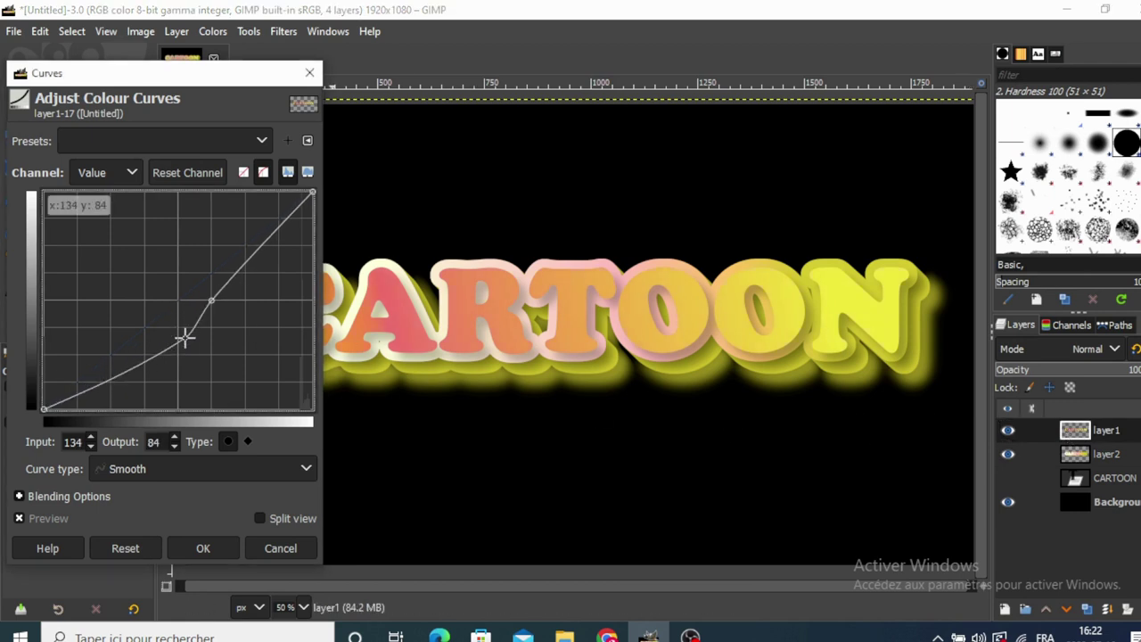
- Lower the Green channel curve so the letters turn pinker, and apply the Curves adjustment
click(130, 173)
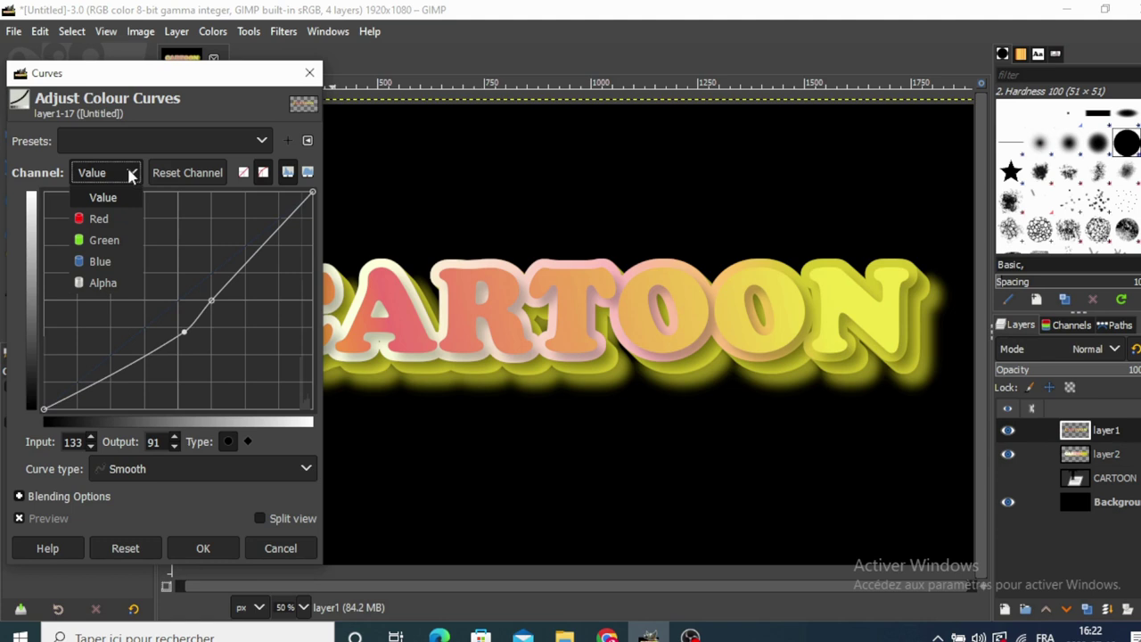
click(107, 240)
mouse_move(175, 319)
mouse_down()
mouse_move(194, 361)
mouse_move(184, 324)
mouse_up()
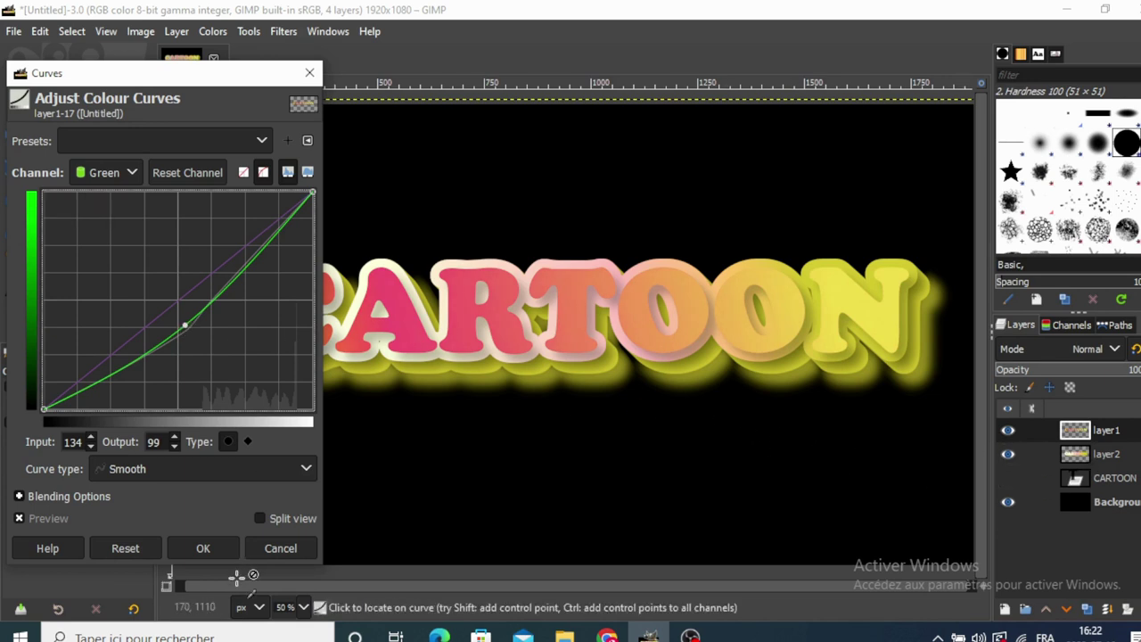
click(207, 548)
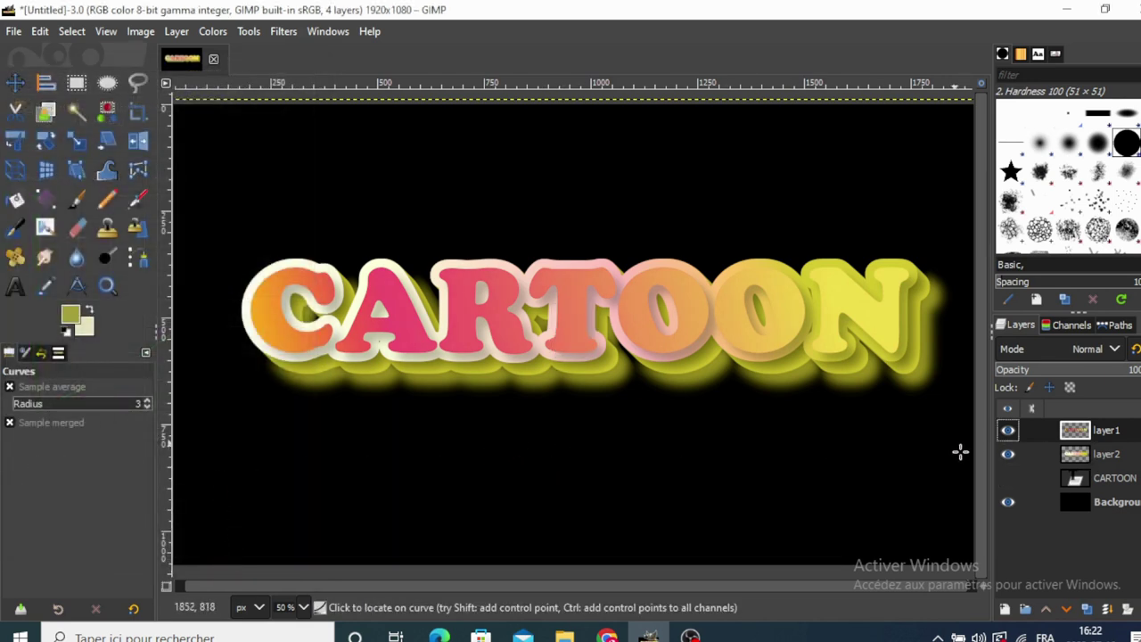
click(1096, 454)
- Darken the layer2 shadow slightly by pulling its Curves Value curve down
click(283, 32)
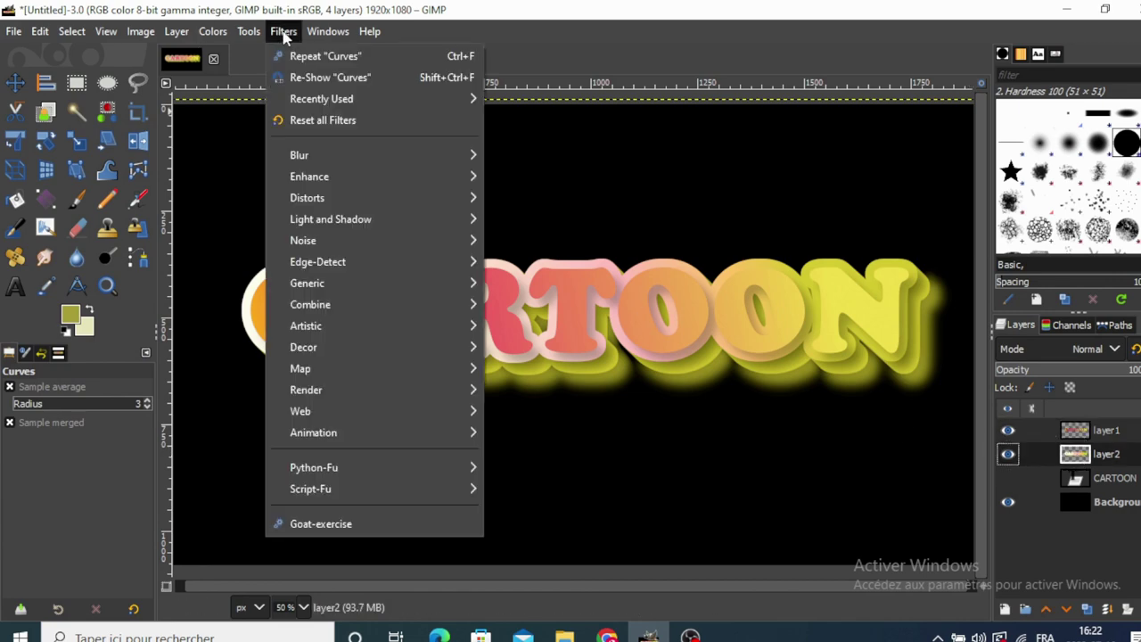
click(212, 31)
click(212, 31)
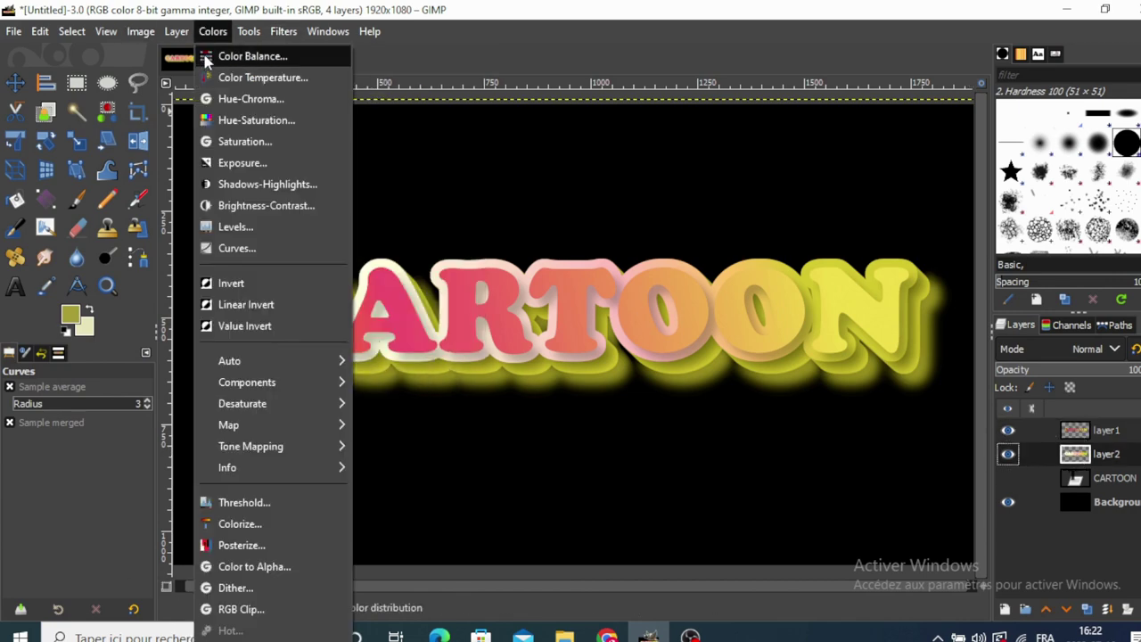
click(235, 248)
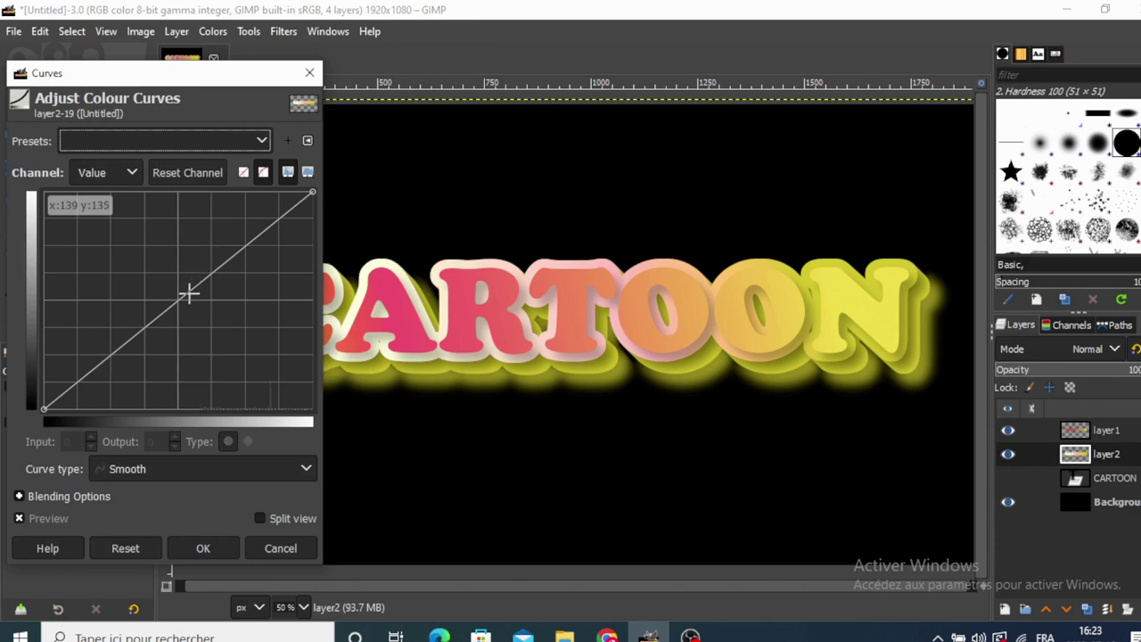
drag(189, 293, 203, 329)
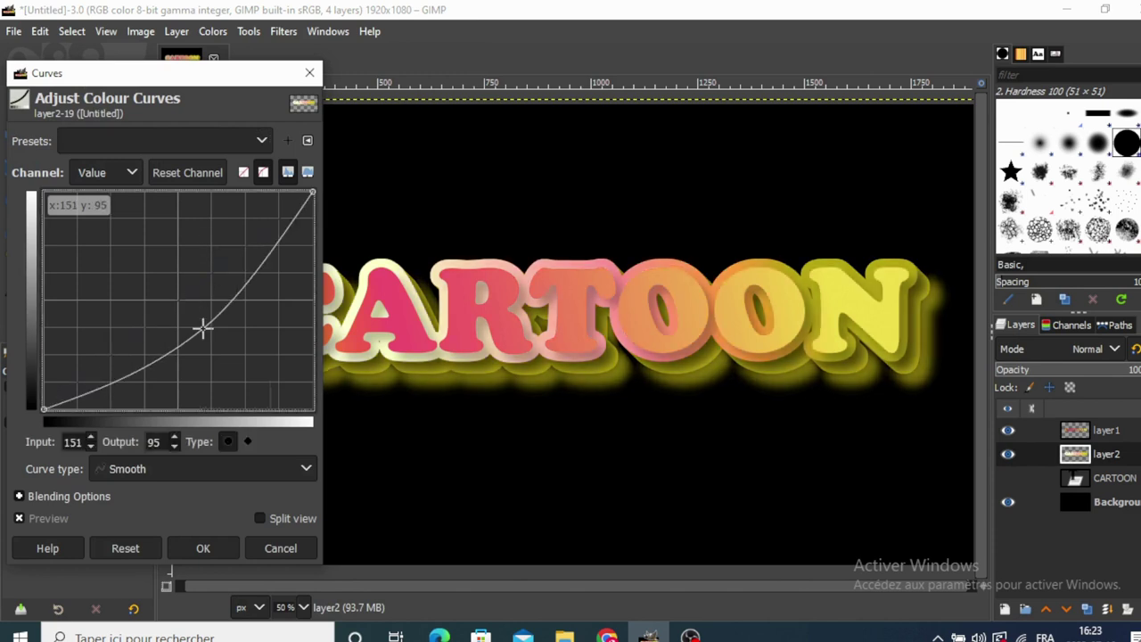
drag(203, 329, 197, 316)
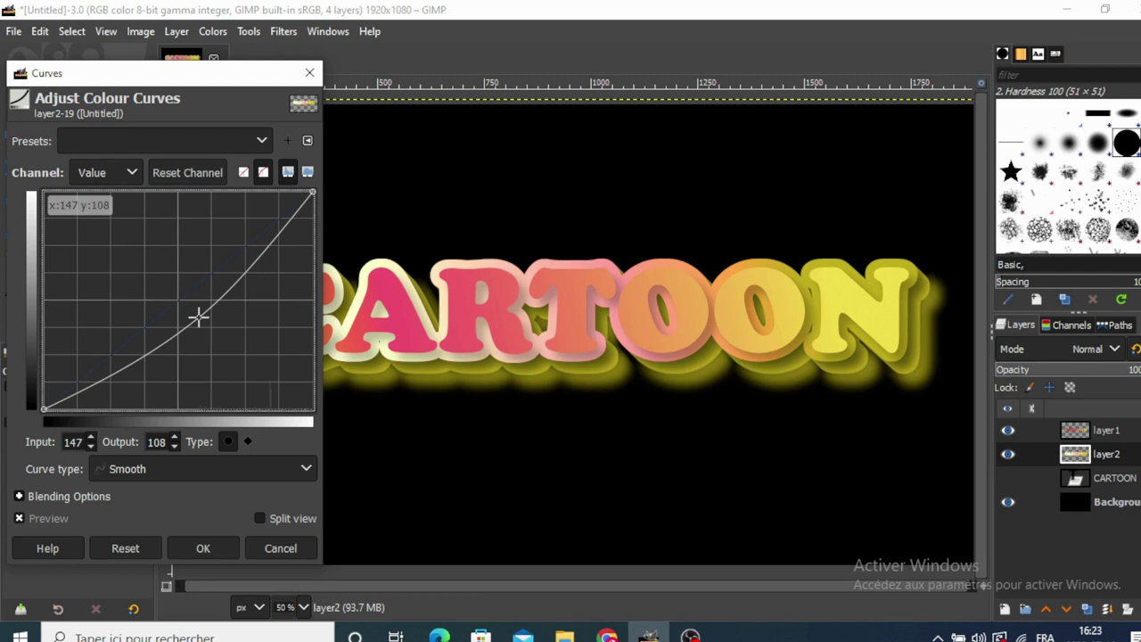
- Lower the Red curve and raise the Green curve to turn the shadow green
click(136, 178)
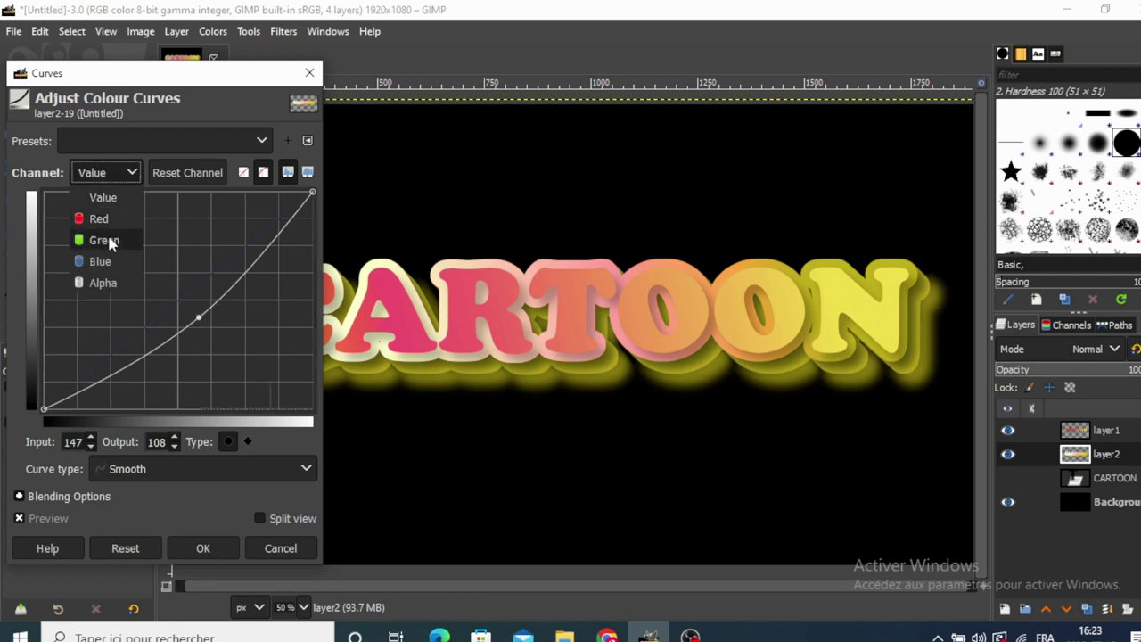
click(105, 220)
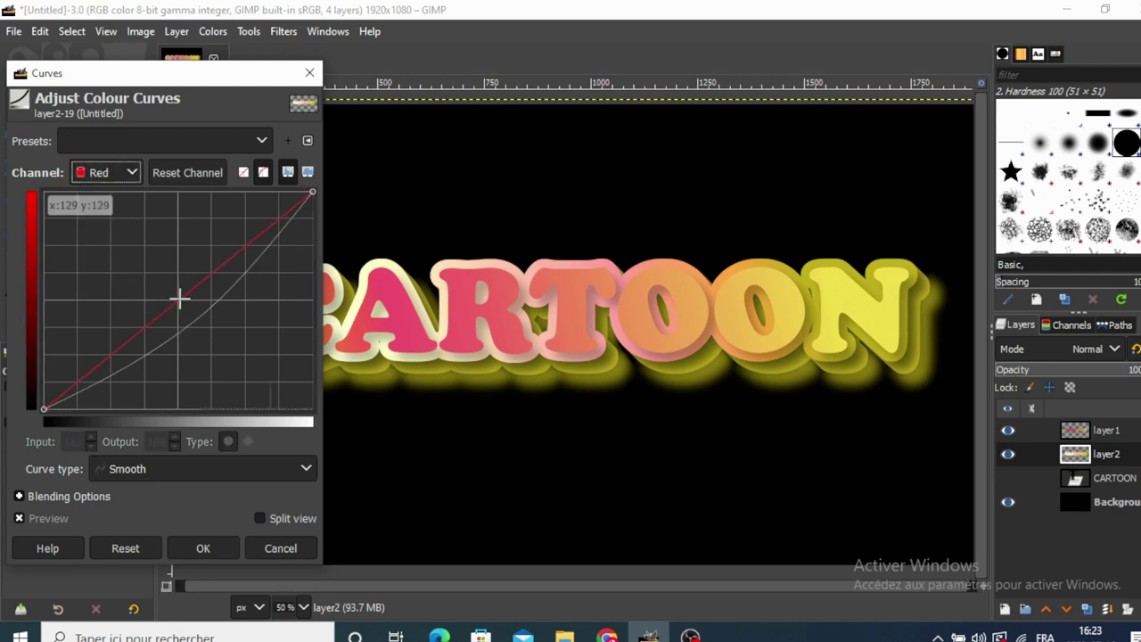
mouse_move(179, 298)
mouse_down()
mouse_move(200, 330)
mouse_move(196, 316)
mouse_up()
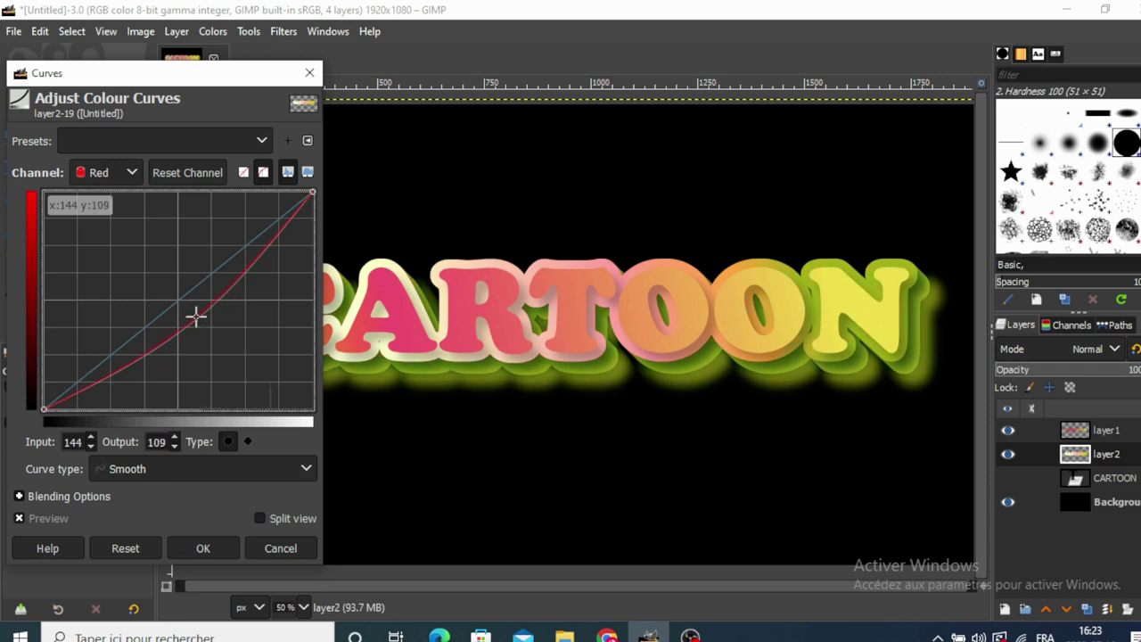
click(105, 172)
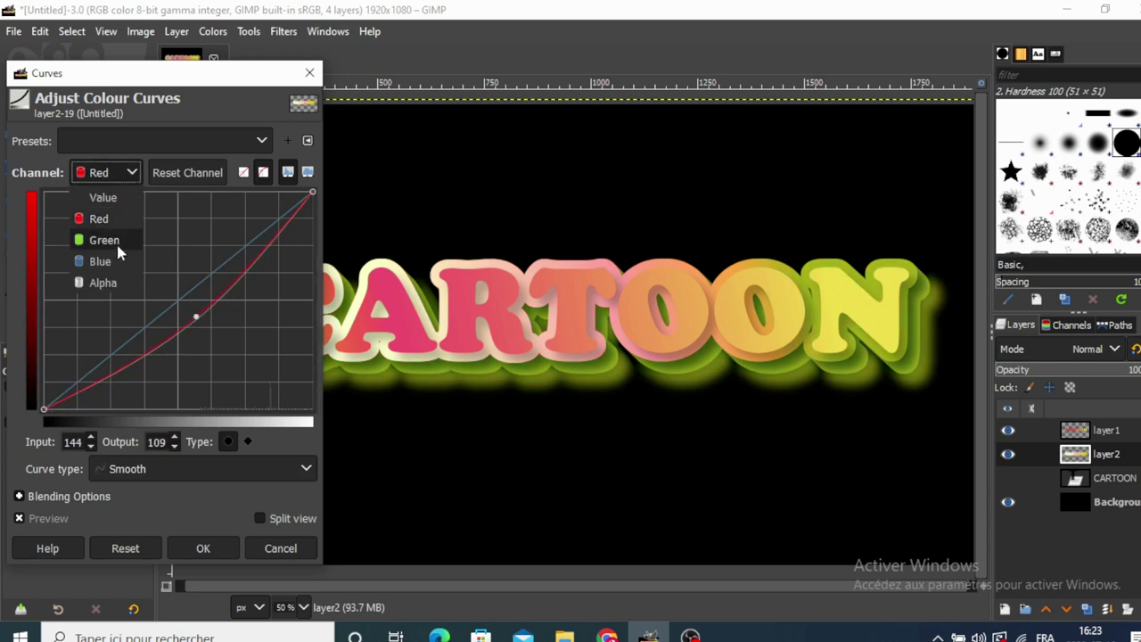
click(116, 240)
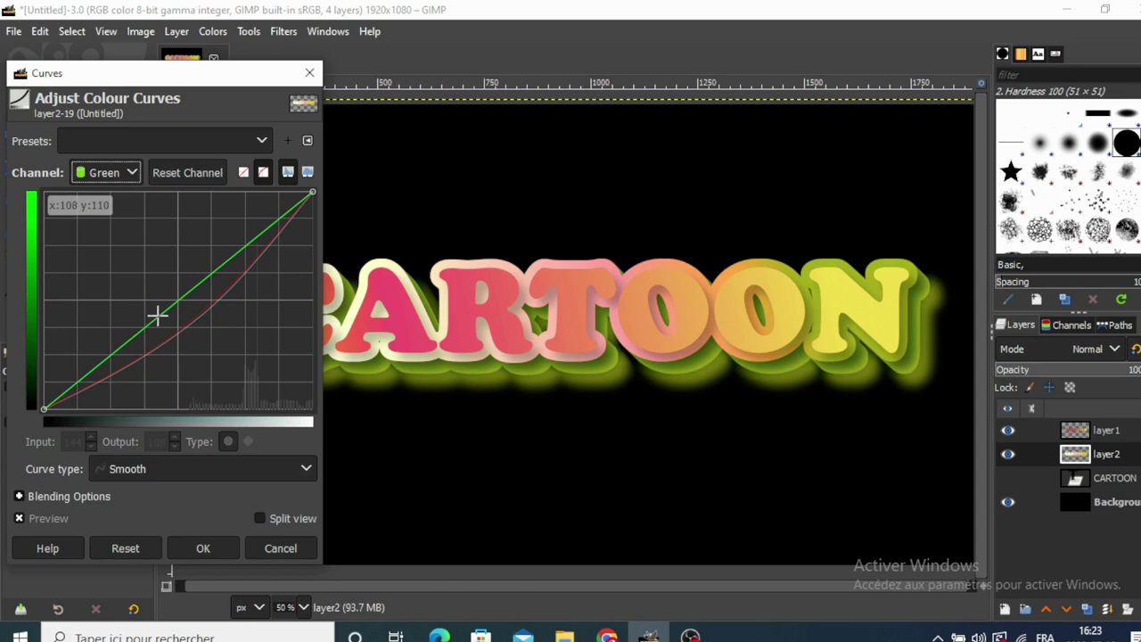
mouse_move(157, 313)
mouse_down()
mouse_move(140, 288)
mouse_move(139, 300)
mouse_up()
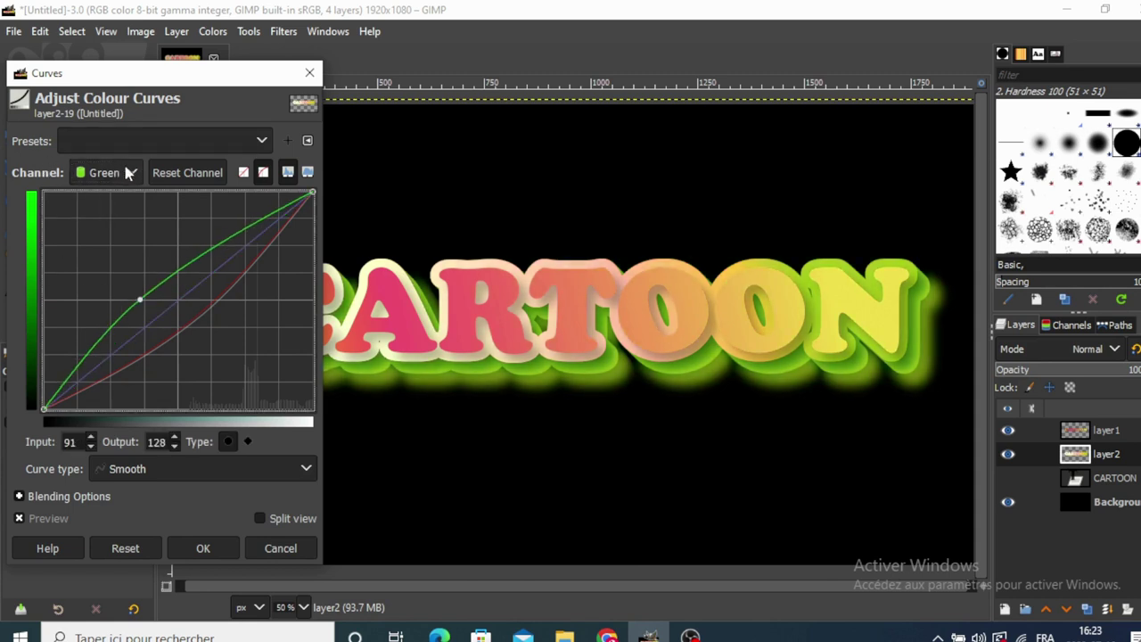
- Raise the Blue curve and apply the Curves adjustment to the shadow
click(132, 173)
click(114, 257)
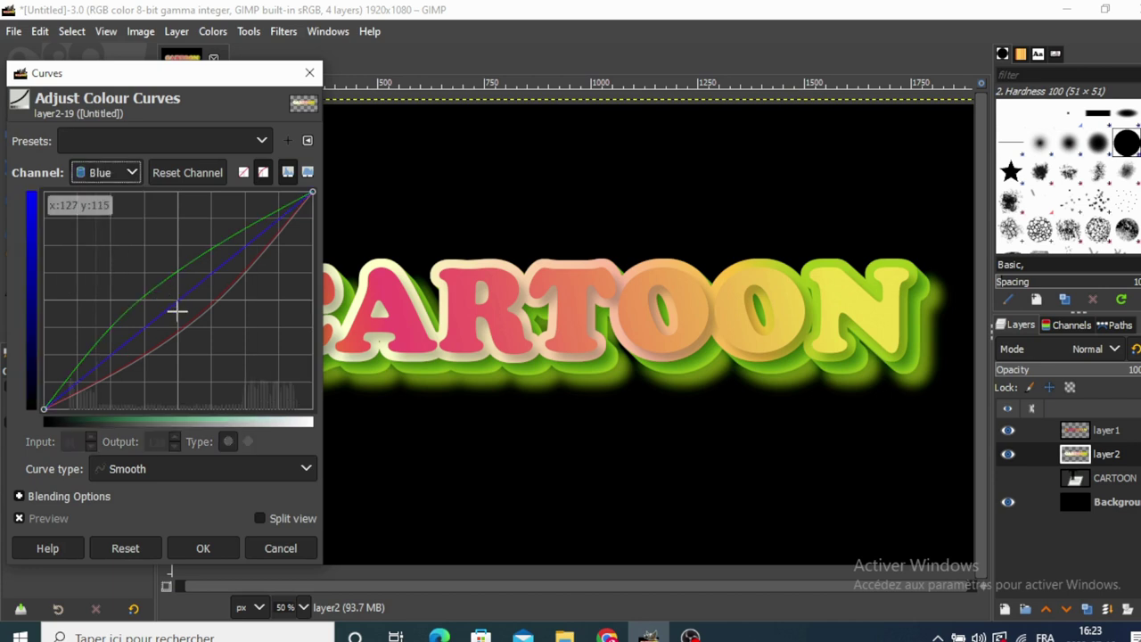
mouse_move(174, 306)
mouse_down()
mouse_move(137, 247)
mouse_move(125, 279)
mouse_up()
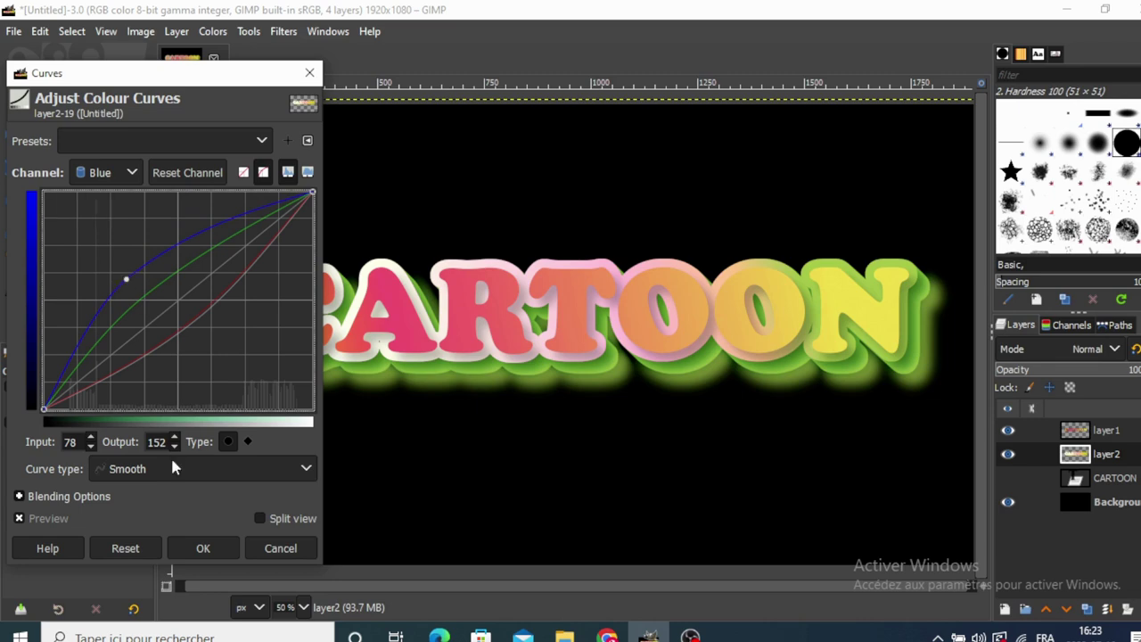
click(184, 545)
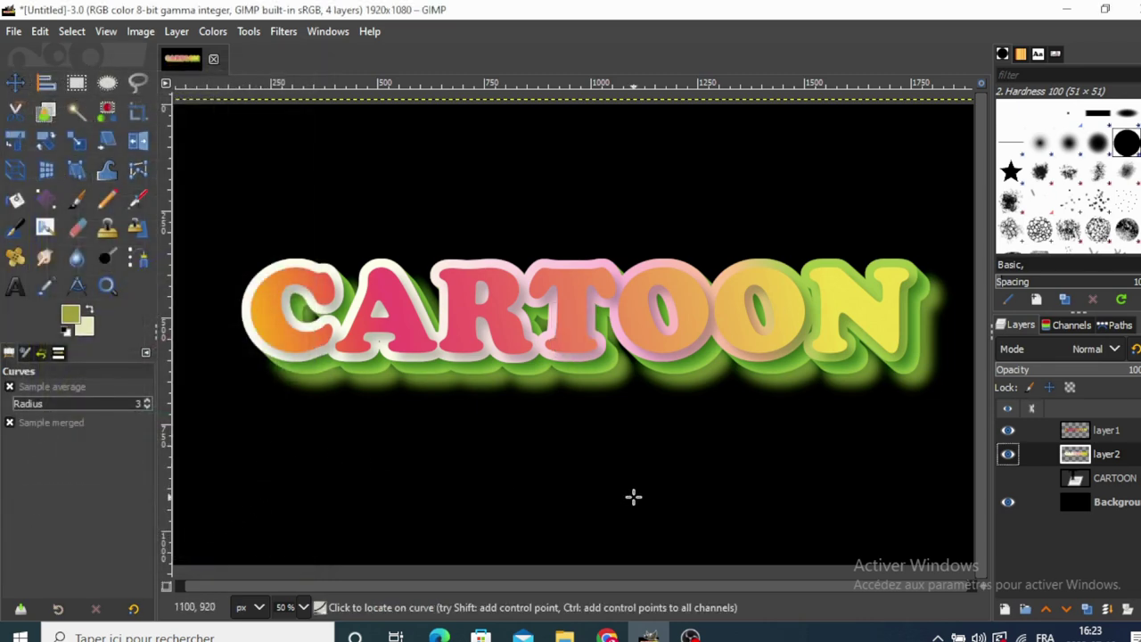